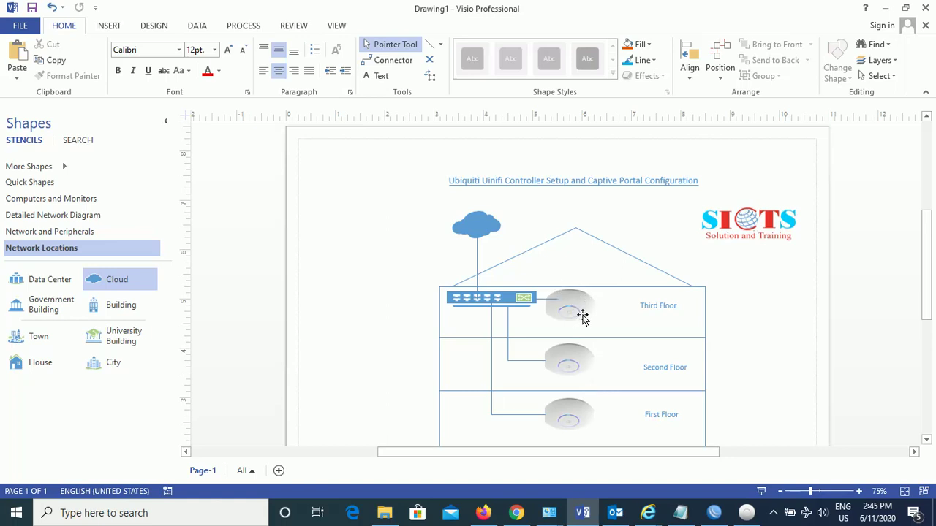
Finish the Visio diagram of the three-floor building with switch, access points and cloud uplink
mouse_move(579, 310)
left_click(747, 513)
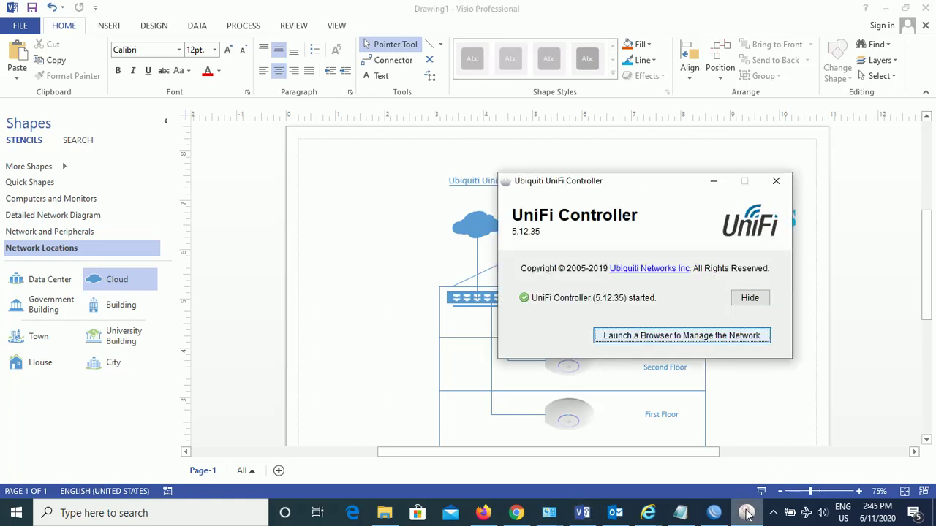
left_click(675, 336)
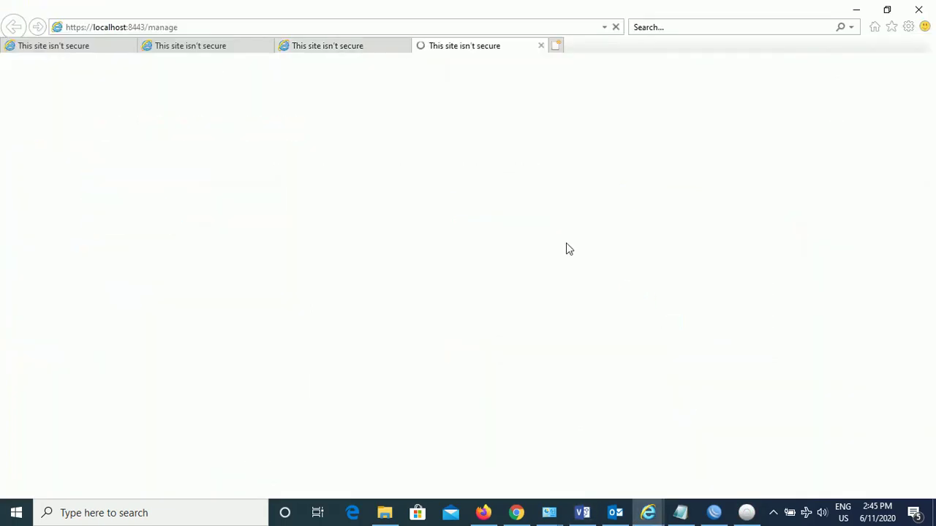
left_click(534, 29)
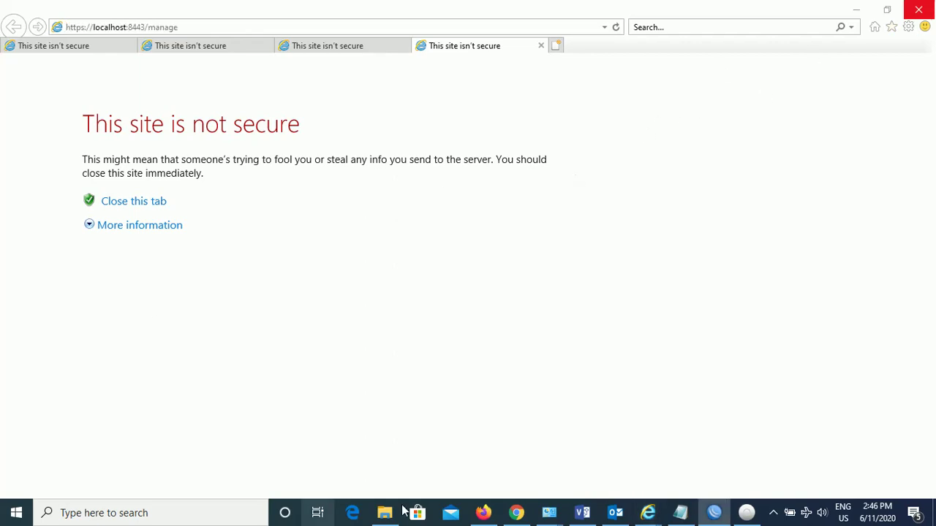
left_click(773, 511)
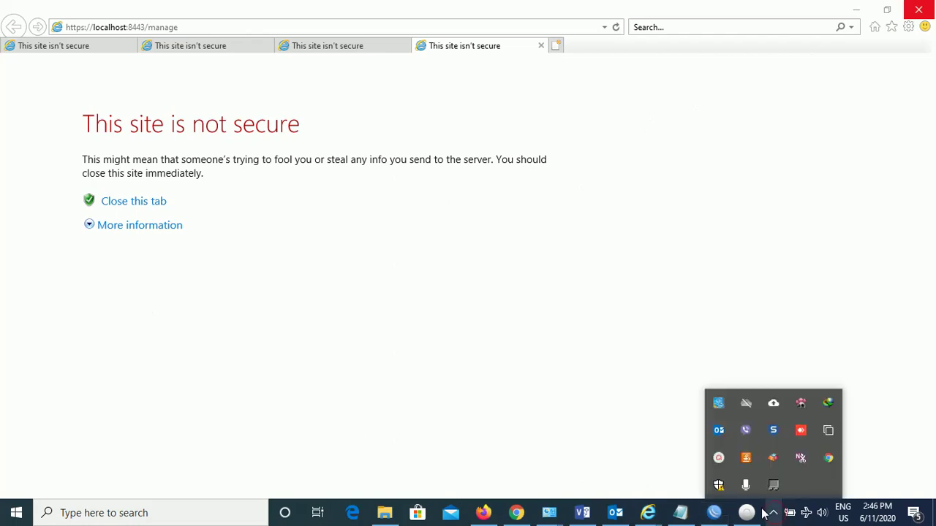
Search 'unifi controller windows 10' in a new Chrome tab and open Ubiquiti's UniFi downloads page
left_click(517, 512)
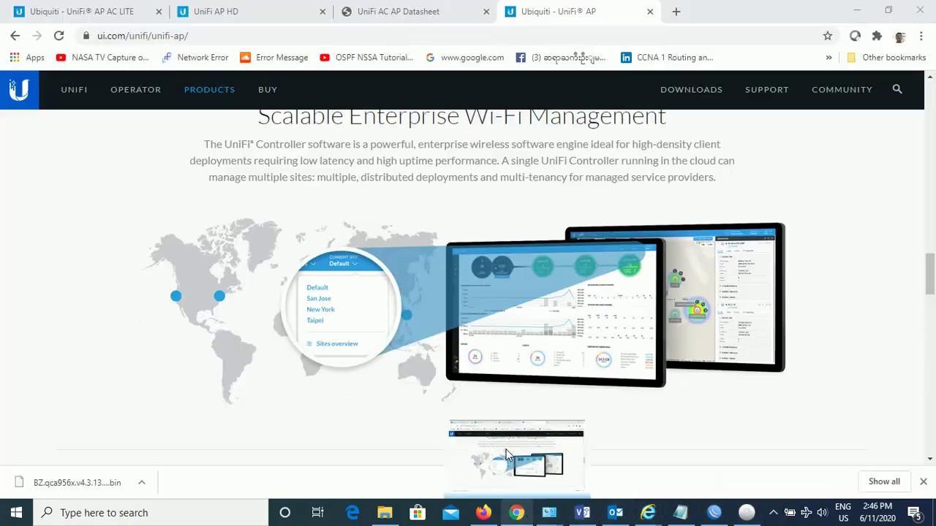
left_click(674, 10)
left_click(598, 37)
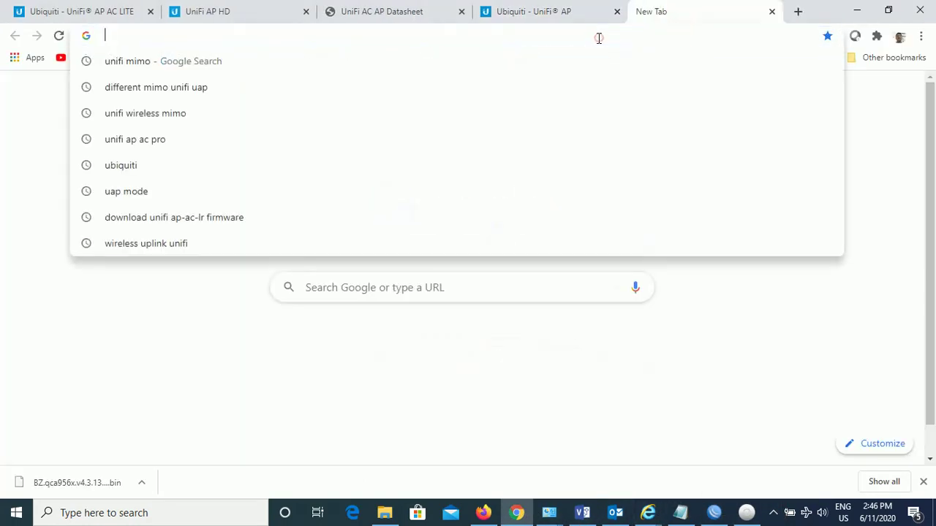
type("unifi ")
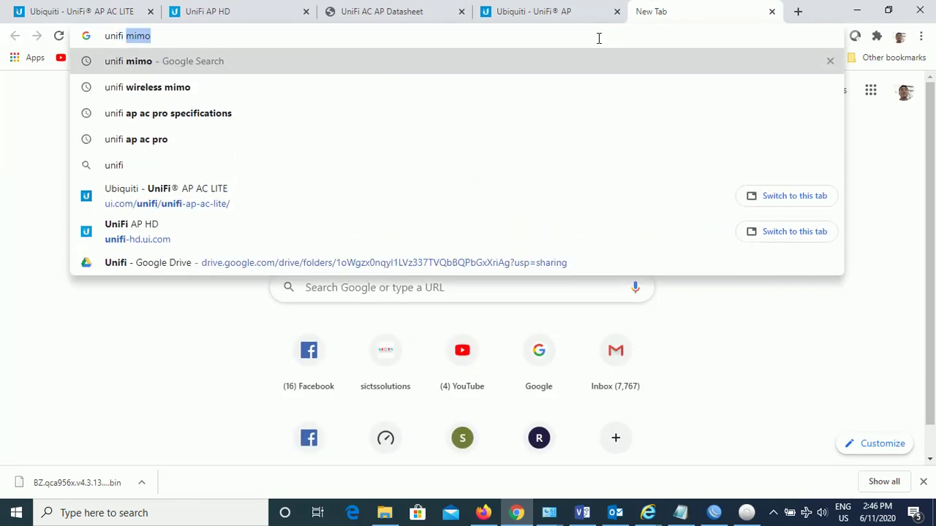
type("con")
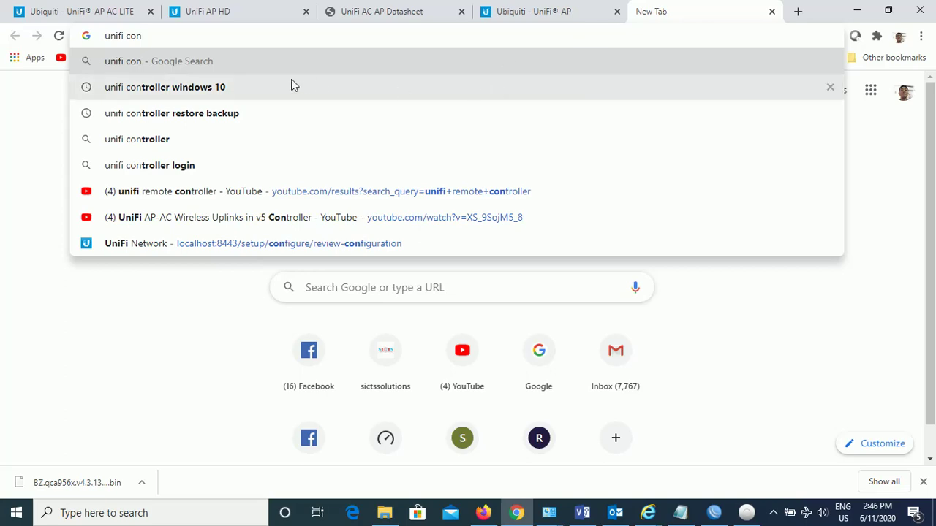
left_click(278, 87)
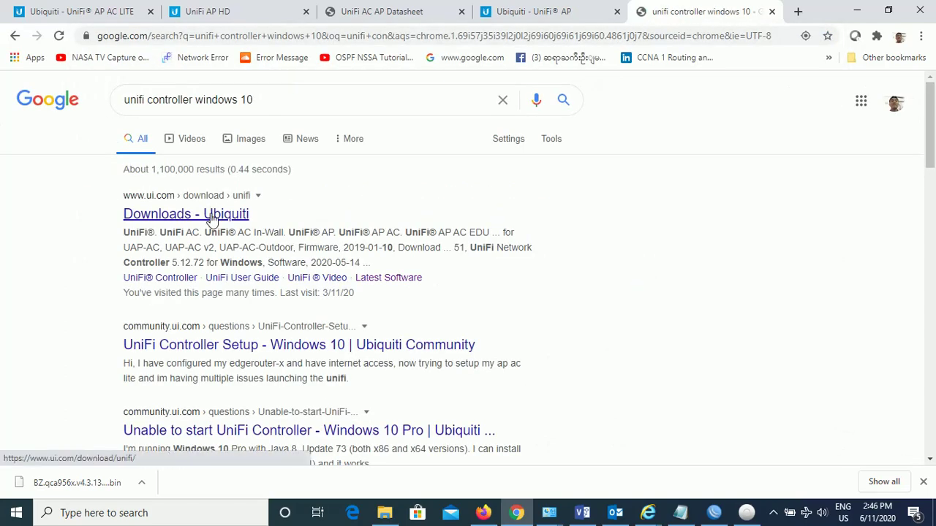
left_click(211, 215)
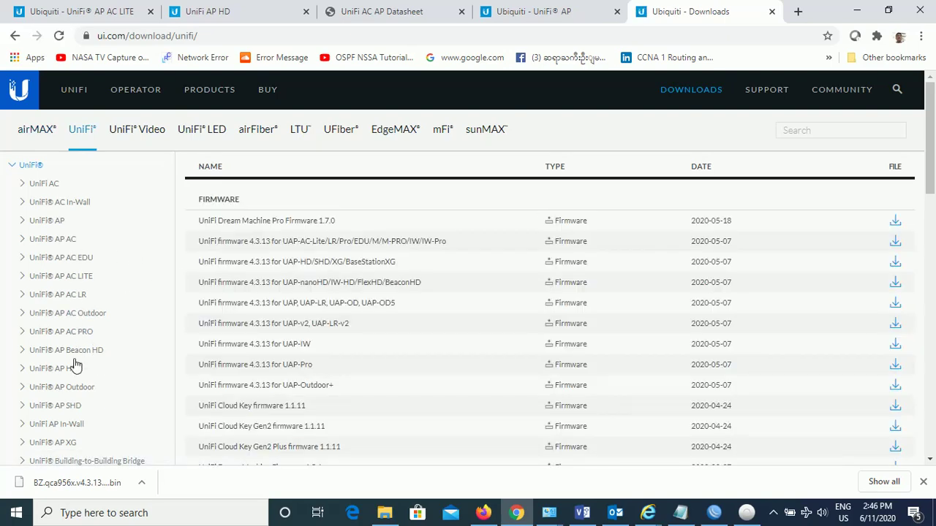
Filter the UniFi downloads list to the UniFi AP AC LR / UAP-AC-LR model
left_click(73, 297)
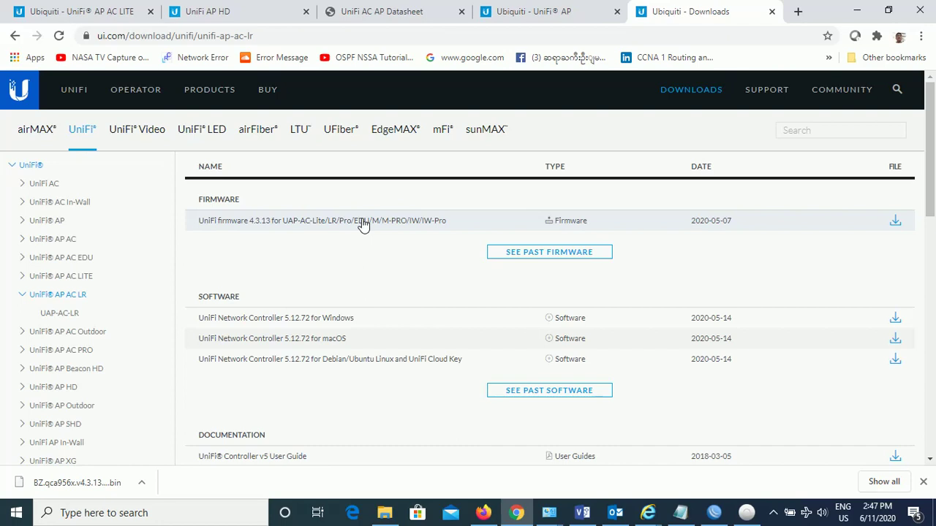
left_click(775, 514)
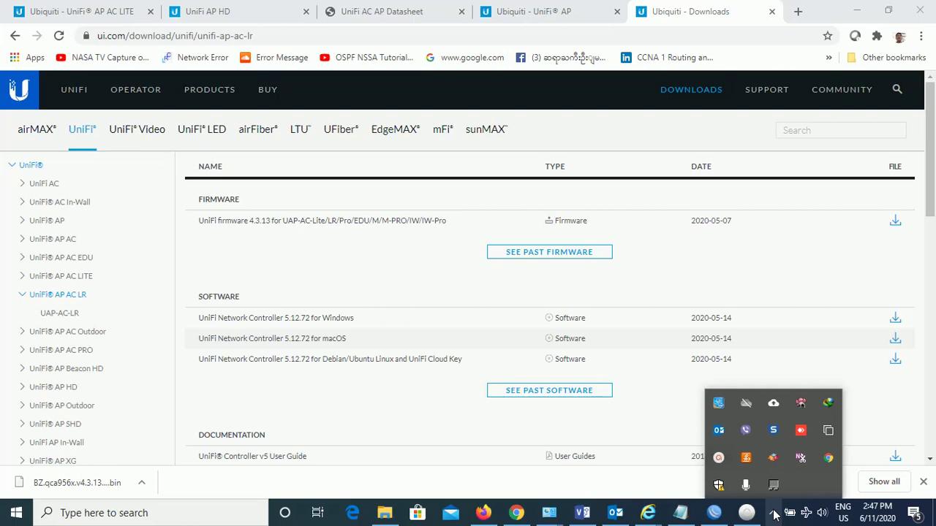
left_click(718, 457)
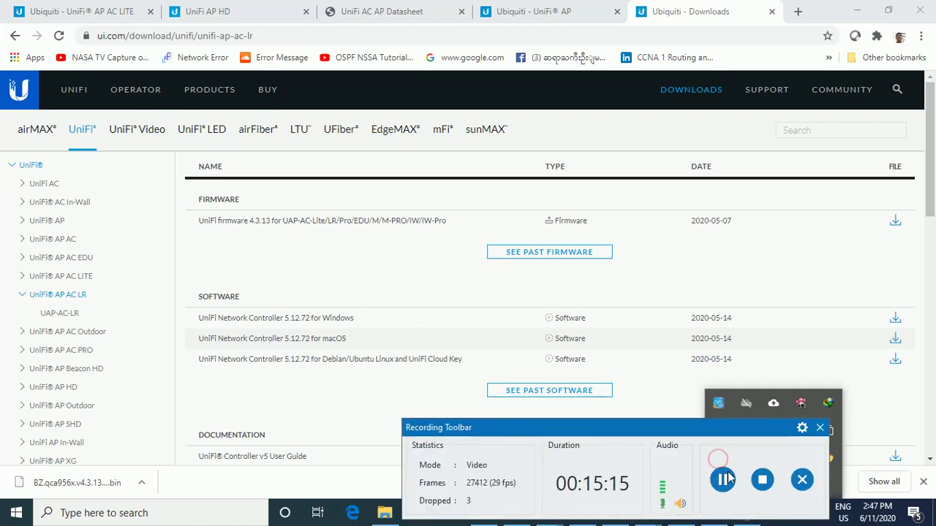
left_click(723, 479)
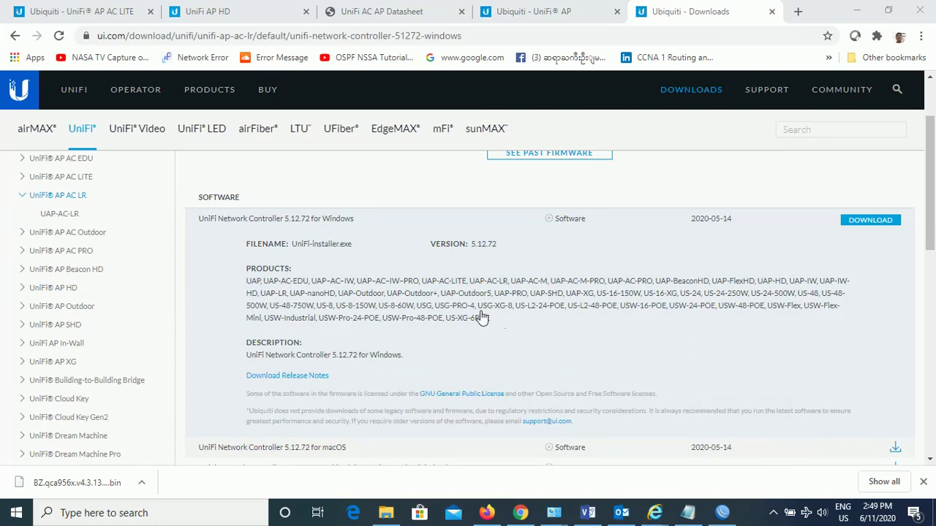
left_click(73, 212)
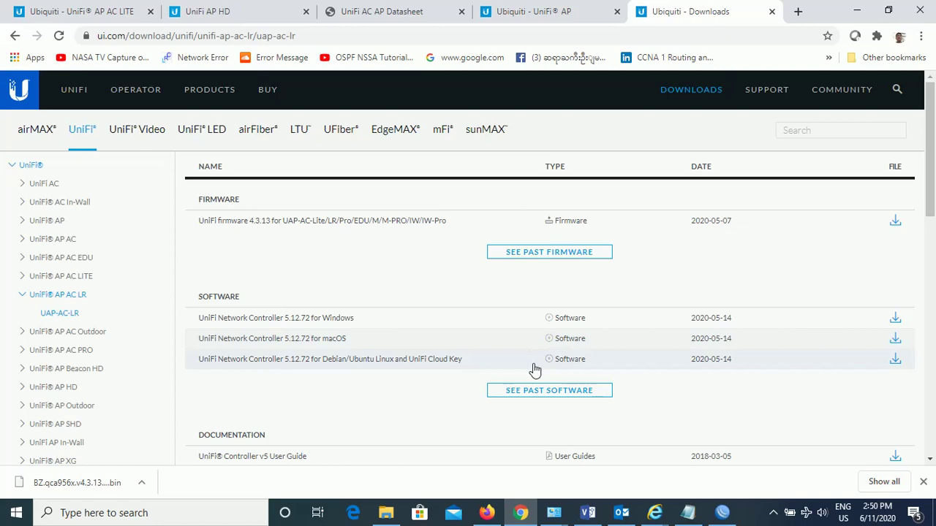
Download the UniFi Network Controller 5.12.72 for Windows installer, accepting the EULA
left_click(895, 323)
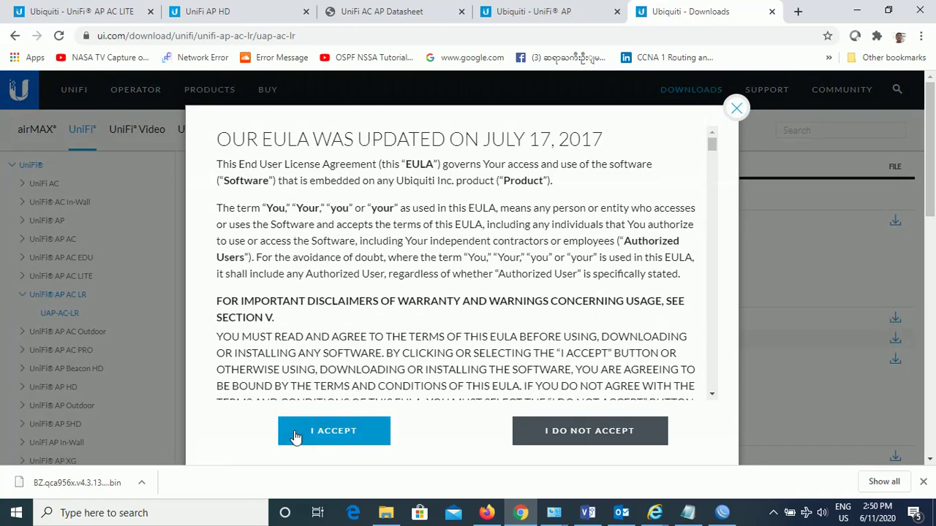
left_click(299, 431)
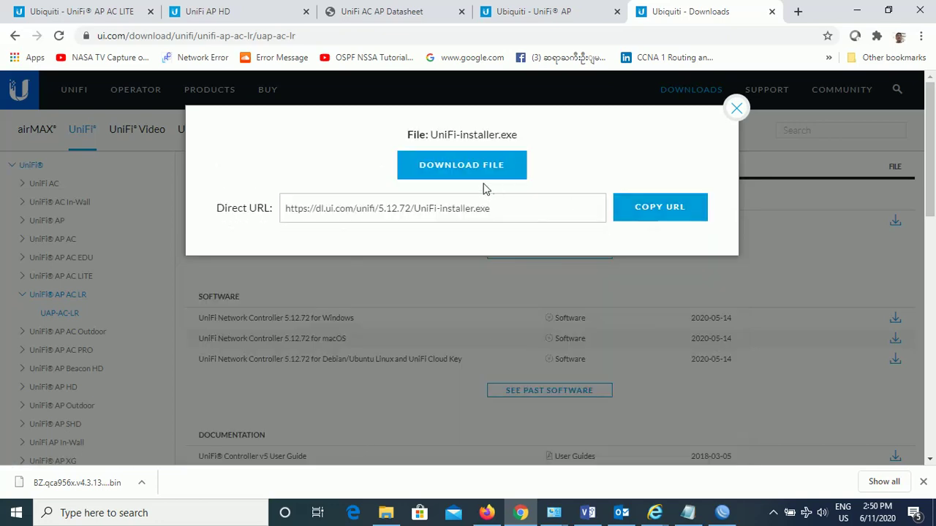
left_click(468, 168)
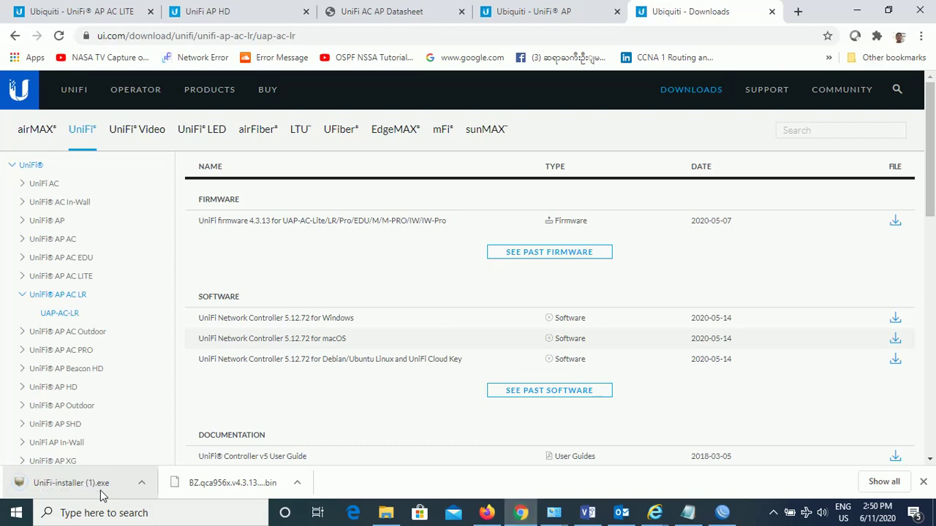
Run the downloaded UniFi-installer (1).exe from its Downloads folder
left_click(141, 482)
left_click(172, 443)
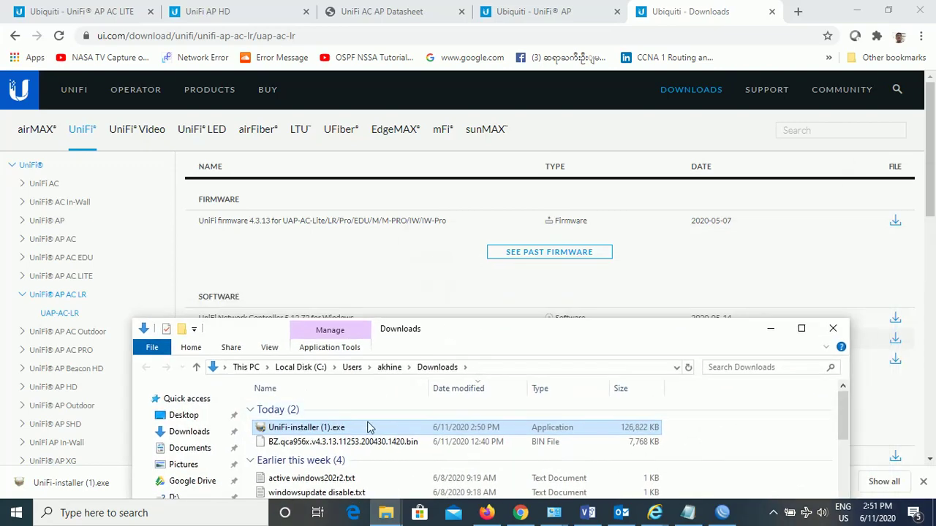
double_click(362, 433)
left_click(770, 328)
Install UniFi and finish with 'Start UniFi Controller' checked
left_click(539, 366)
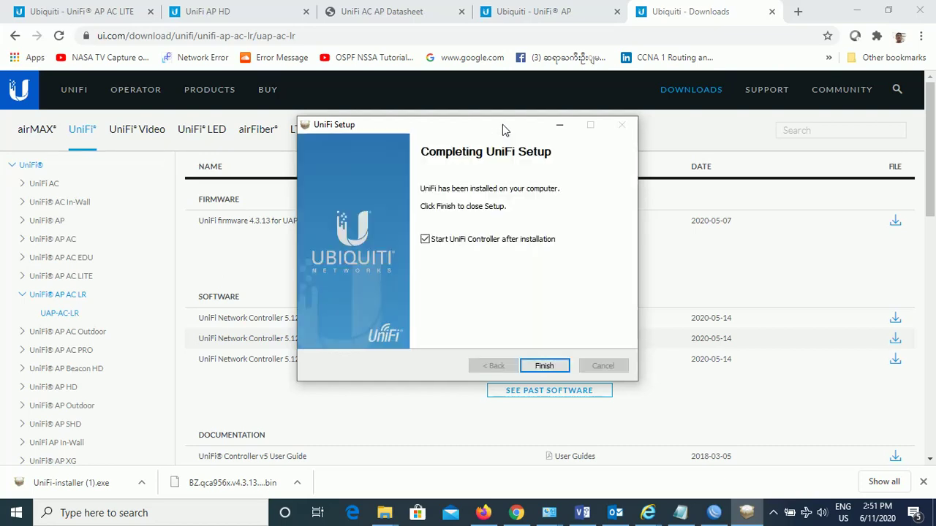
left_click(548, 371)
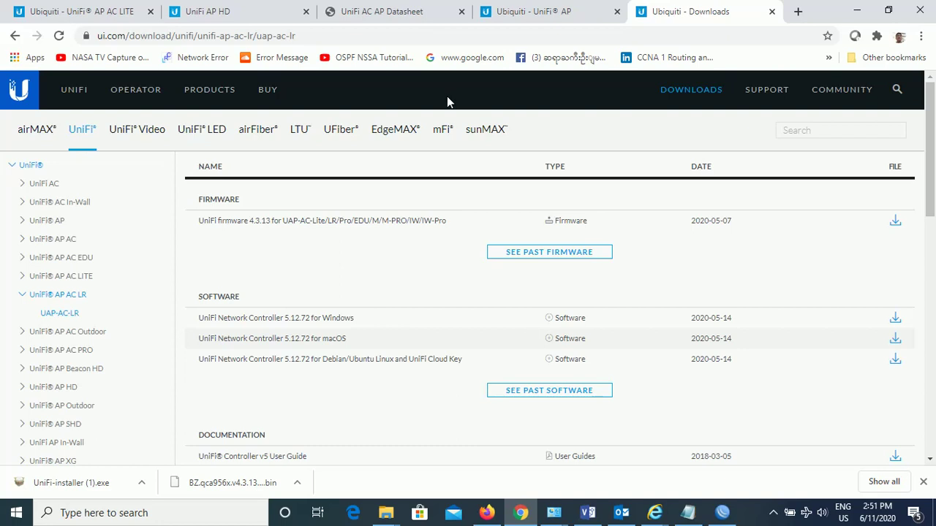
left_click(587, 513)
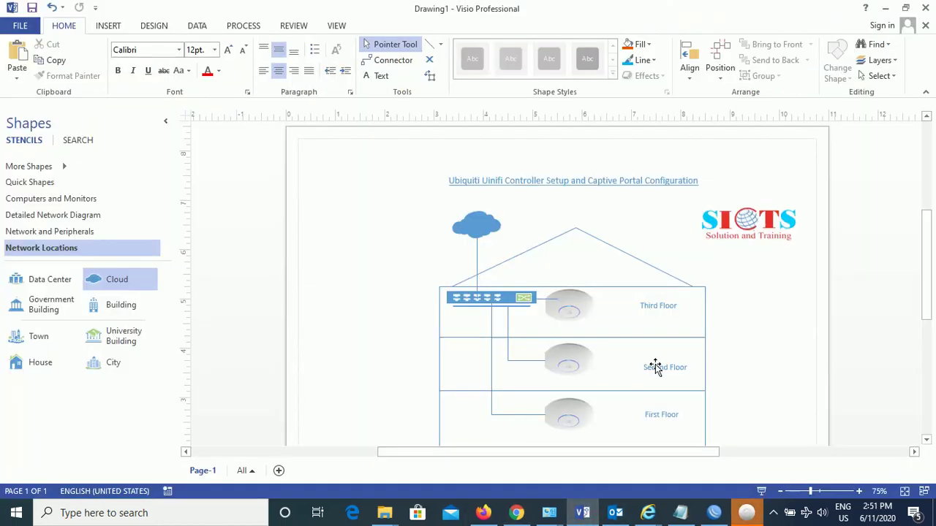
Minimize Visio and move the starting UniFi Controller window to the right
mouse_move(655, 368)
left_click(886, 9)
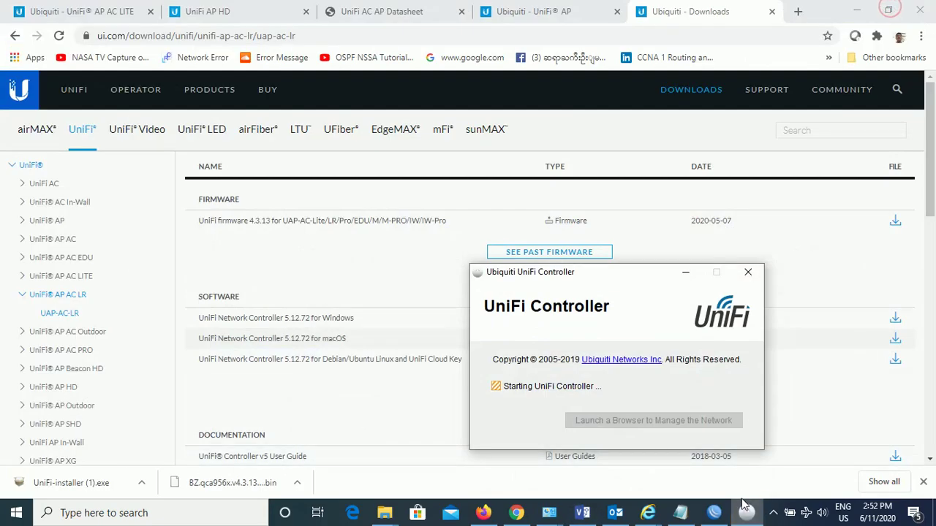
left_click_drag(635, 274, 735, 260)
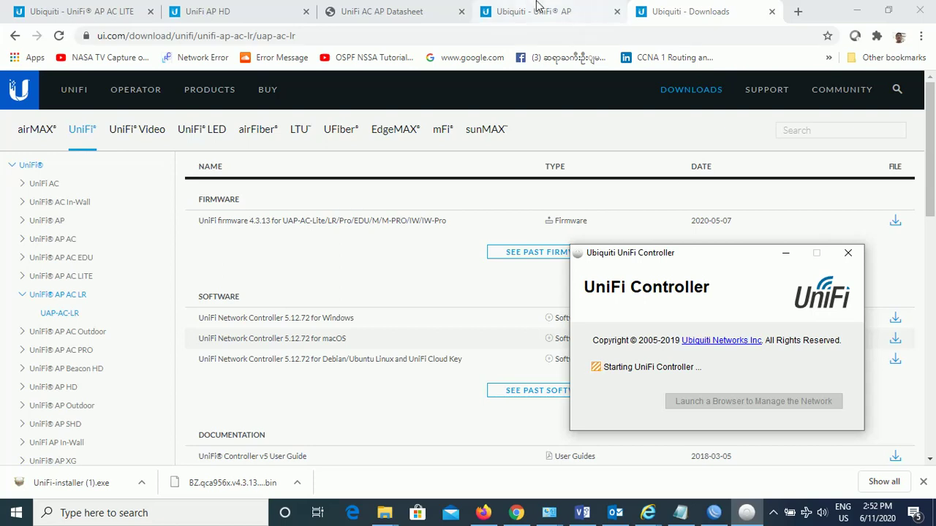
Search 'unifi discovery tool' in a new tab and open Ubiquiti's Discovery Tool downloads page
left_click(797, 13)
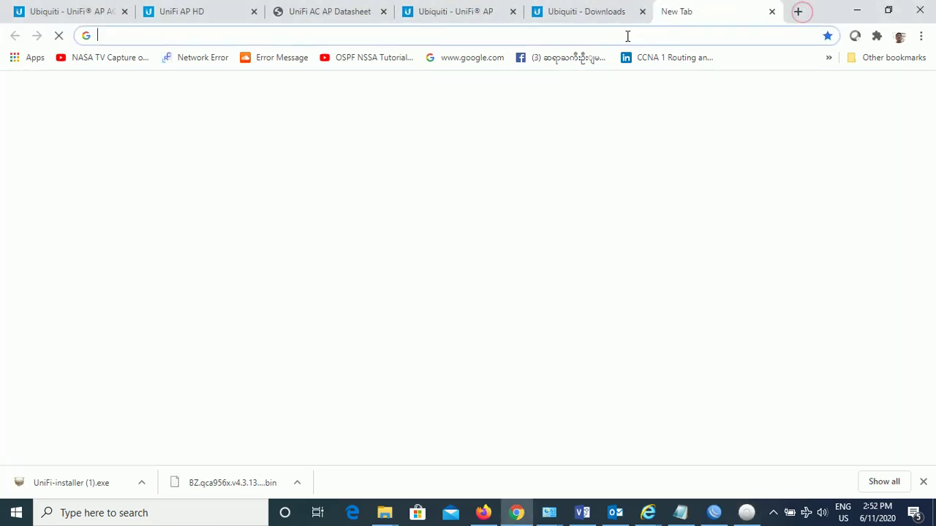
type("un")
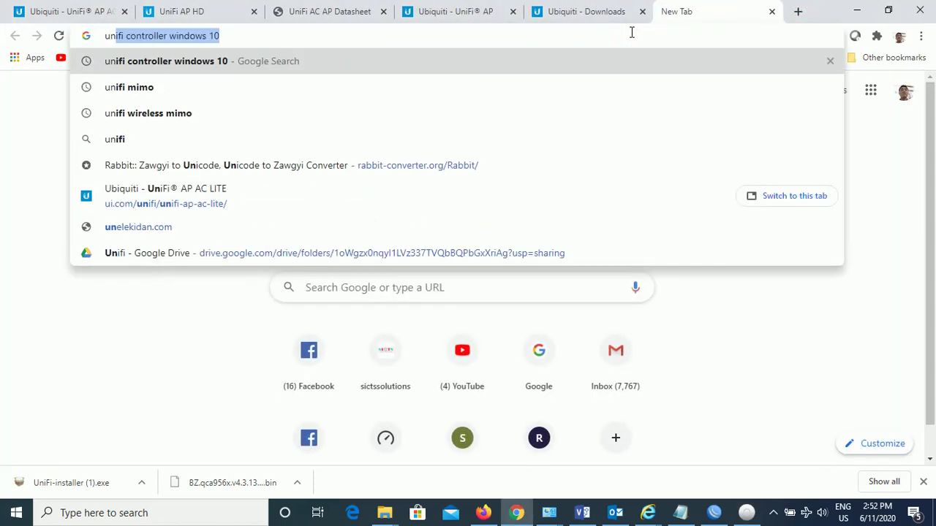
type("ifi")
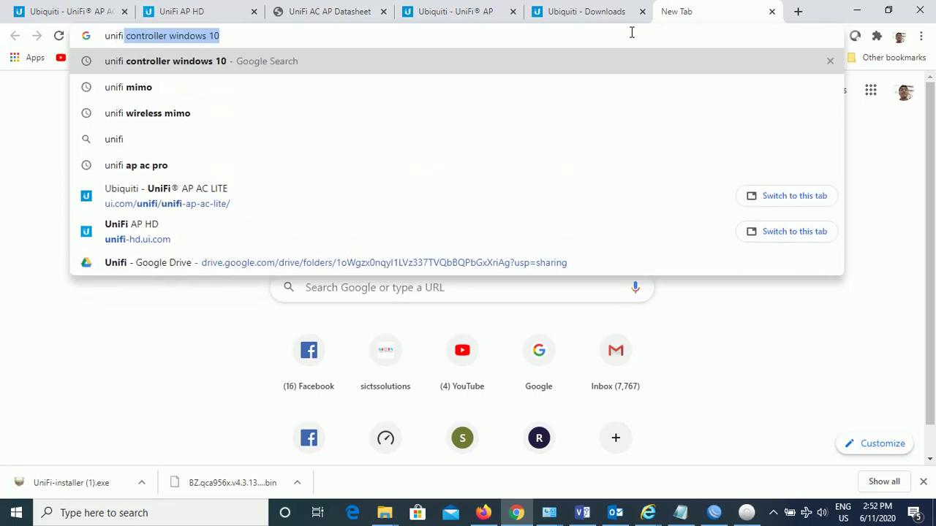
type(" di")
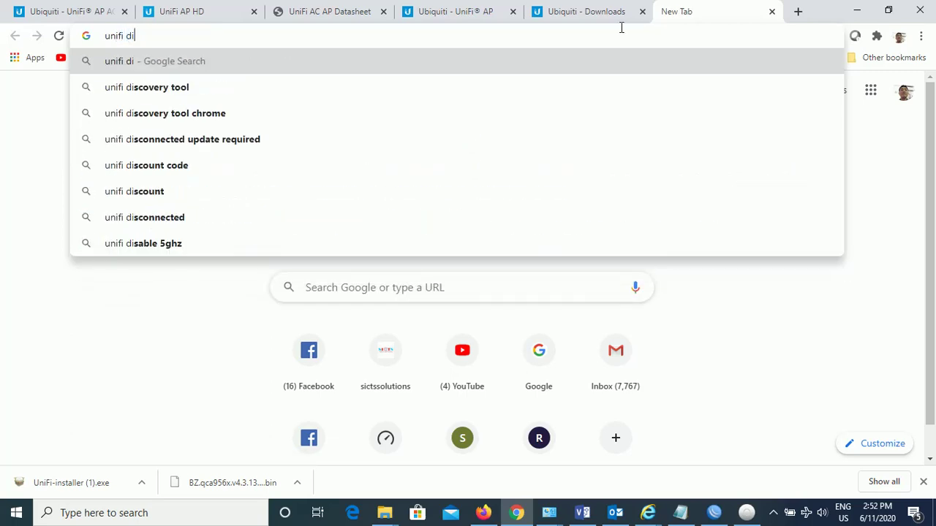
left_click(212, 86)
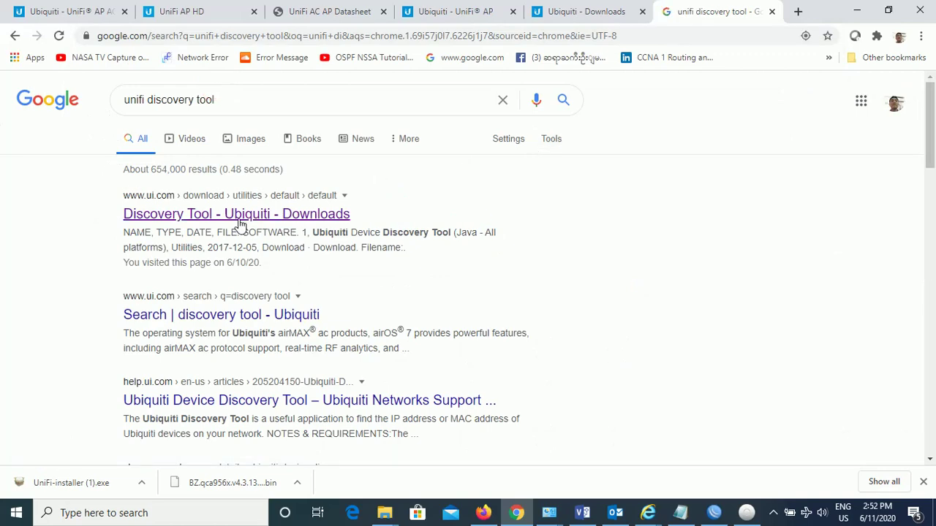
left_click(241, 220)
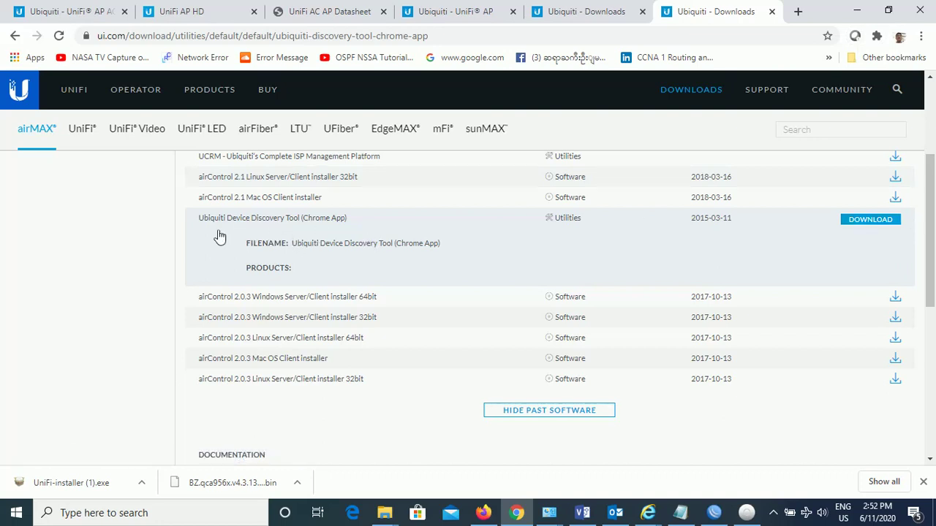
Install and launch the Device Discovery Tool app, scanning UNIFI FAMILY to find the AP-LR
left_click(870, 220)
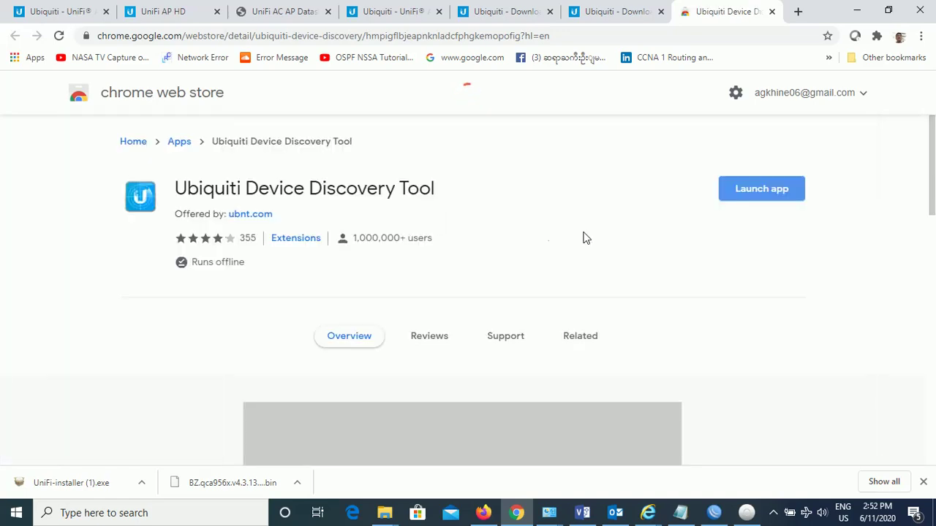
left_click(761, 189)
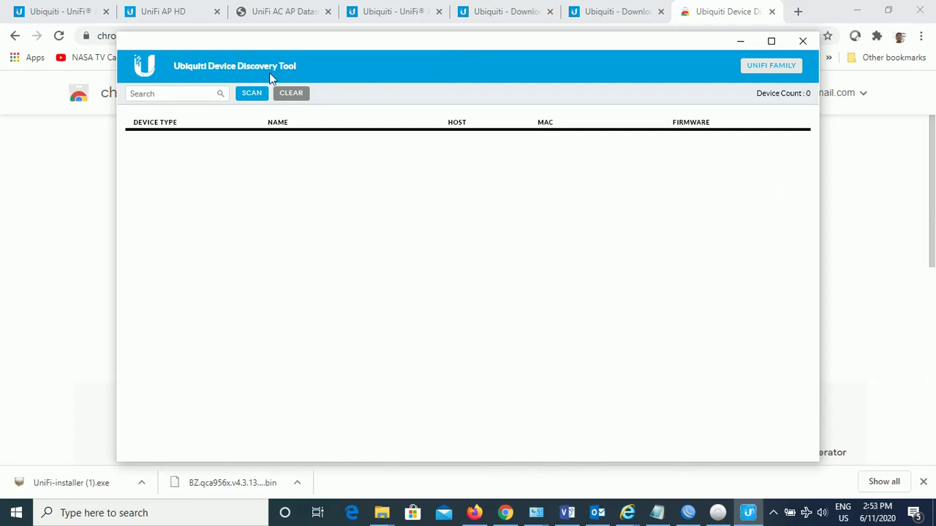
left_click(754, 68)
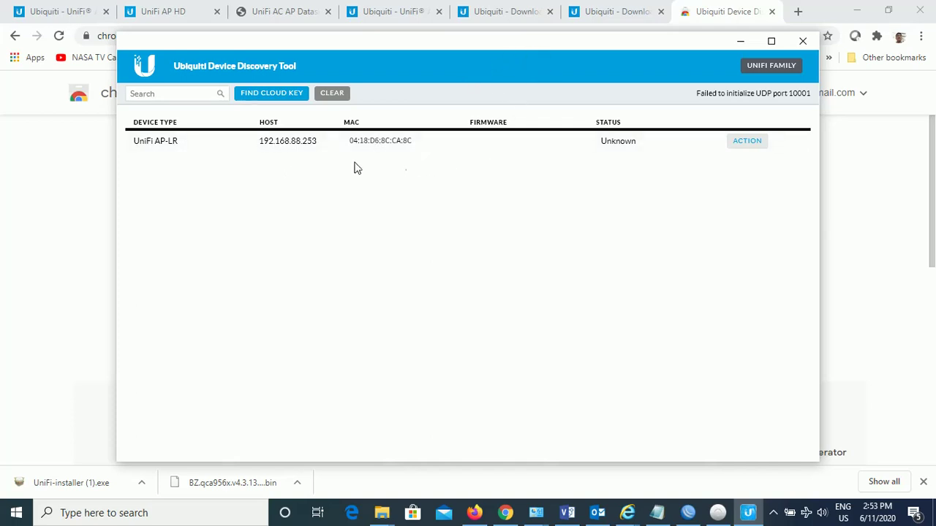
Minimize the Discovery Tool and bring up the UniFi Controller window
left_click(287, 144)
left_click(730, 44)
left_click(711, 516)
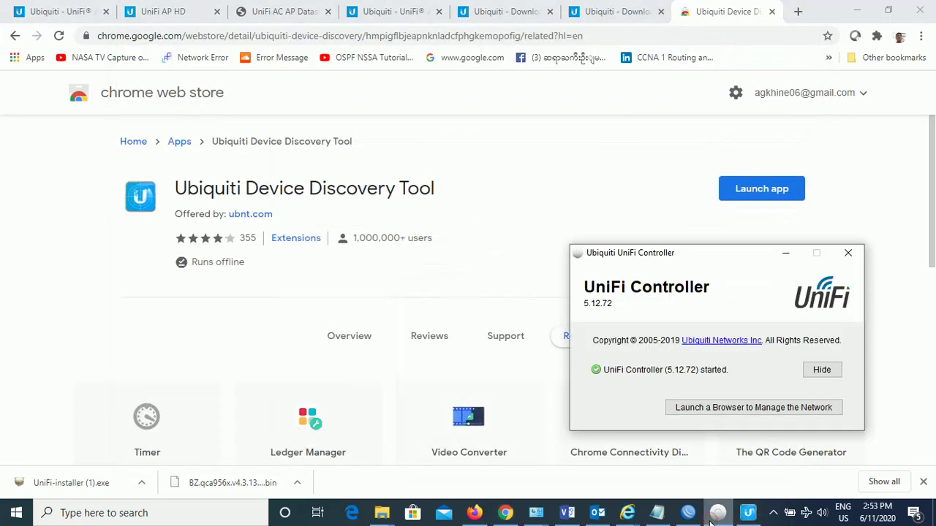
Launch the management page from the controller, then close all Internet Explorer tabs
left_click_drag(693, 253, 555, 237)
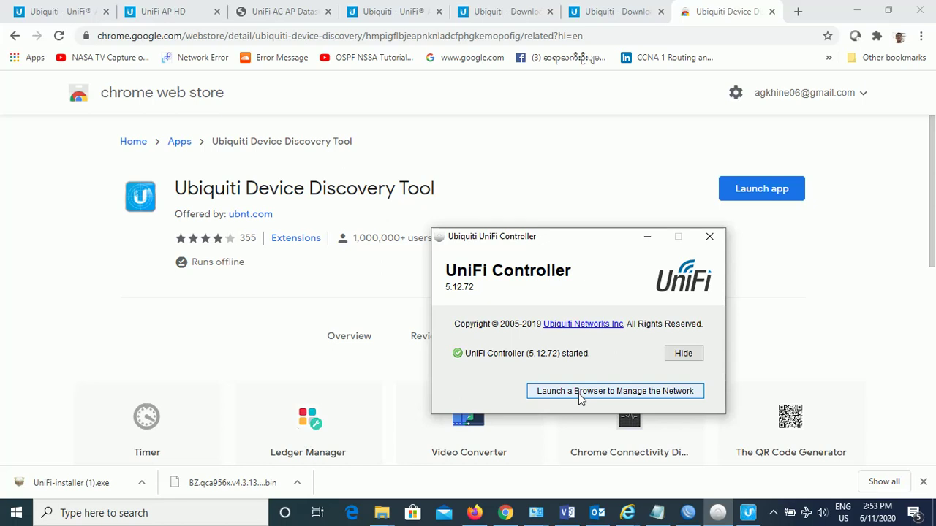
left_click(578, 393)
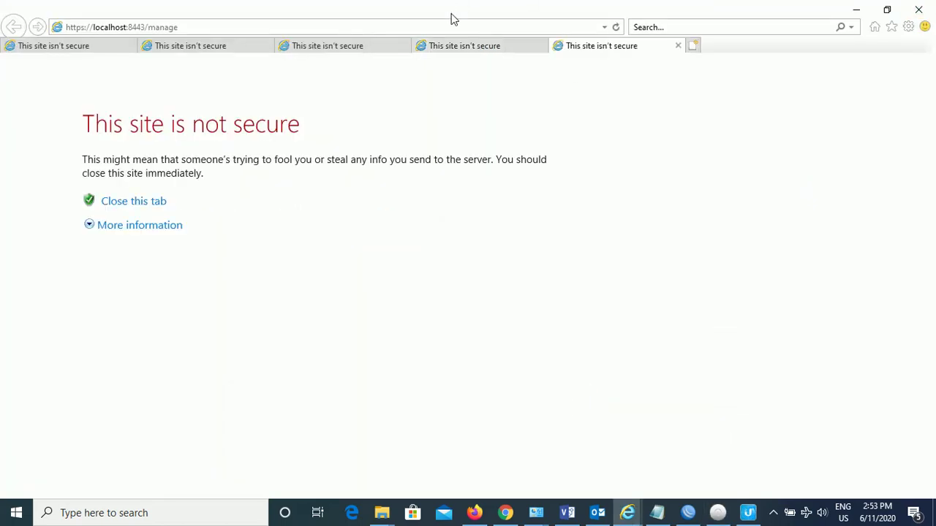
left_click(449, 25)
key("ctrl+c")
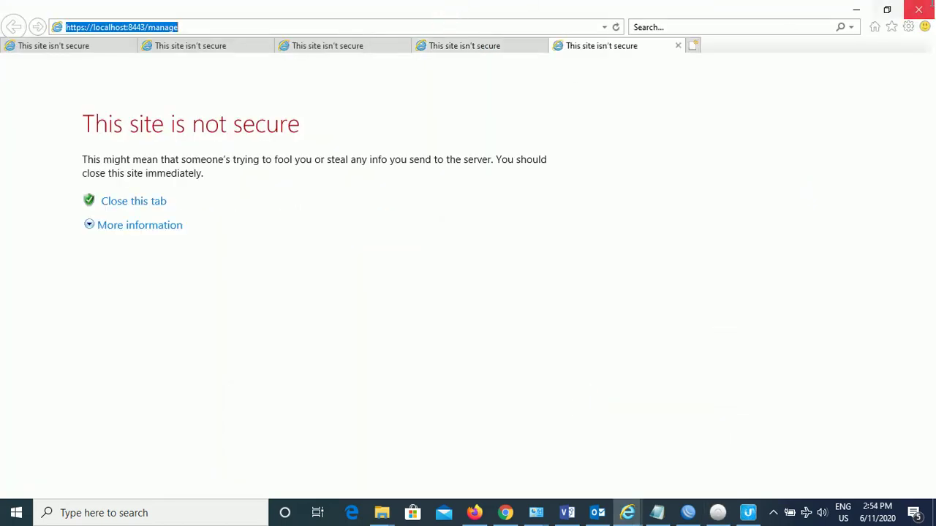
left_click(918, 10)
left_click(456, 265)
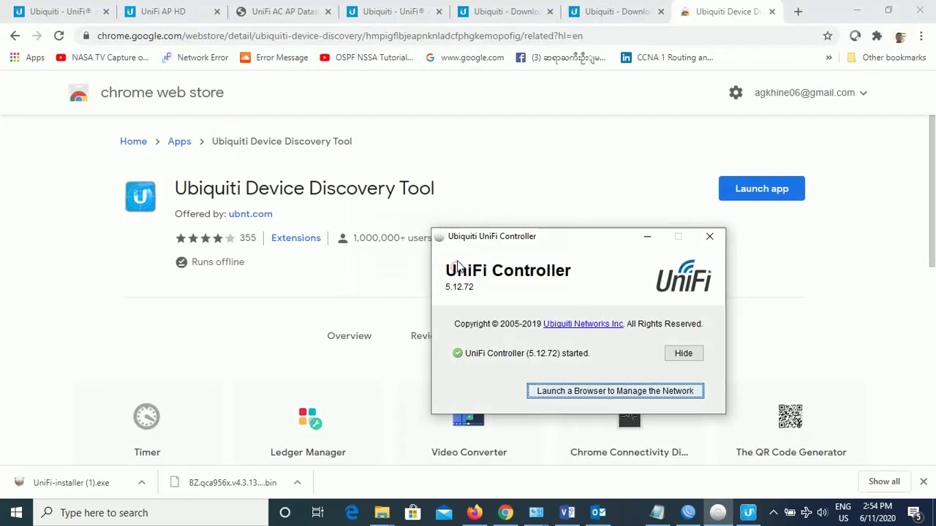
left_click(514, 515)
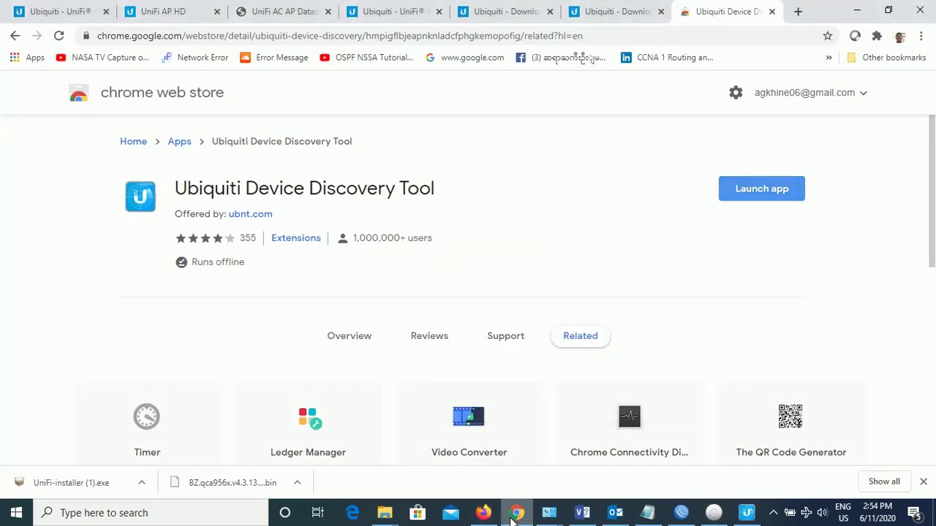
left_click(797, 10)
key("ctrl+v")
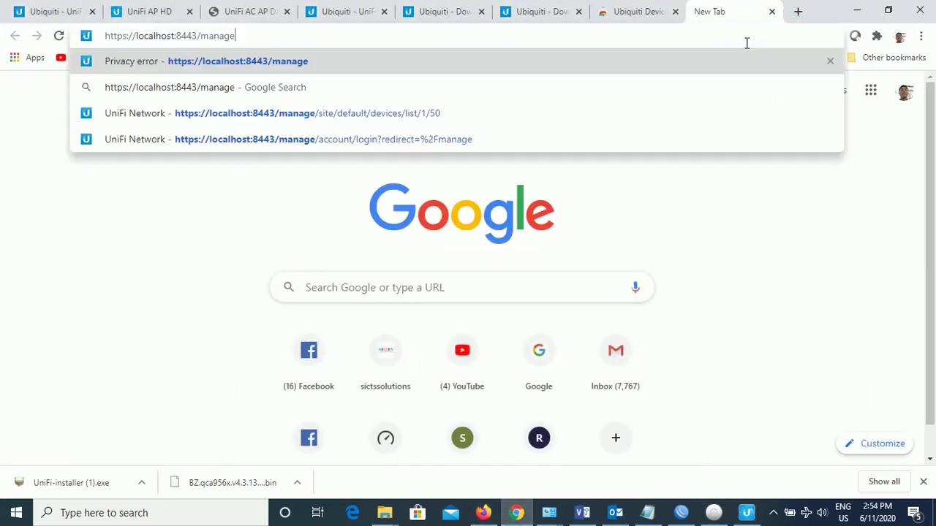
key("Return")
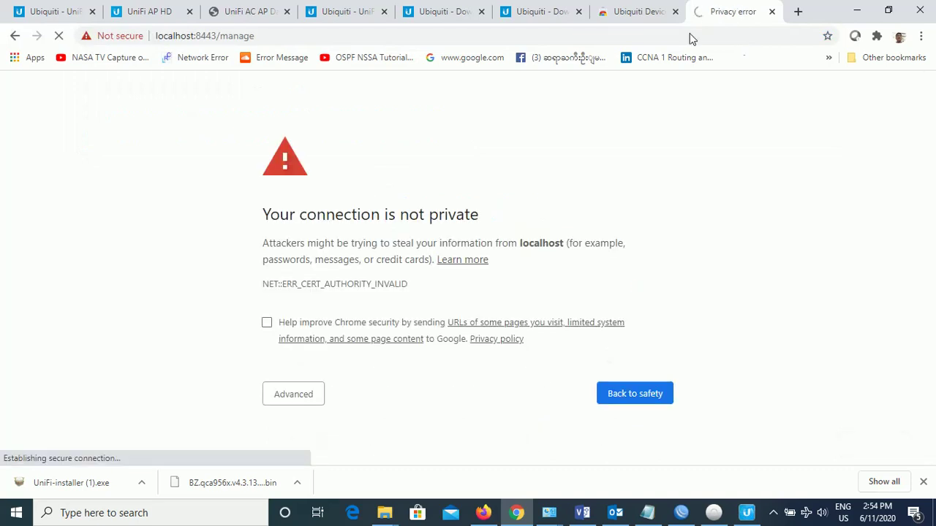
left_click(299, 398)
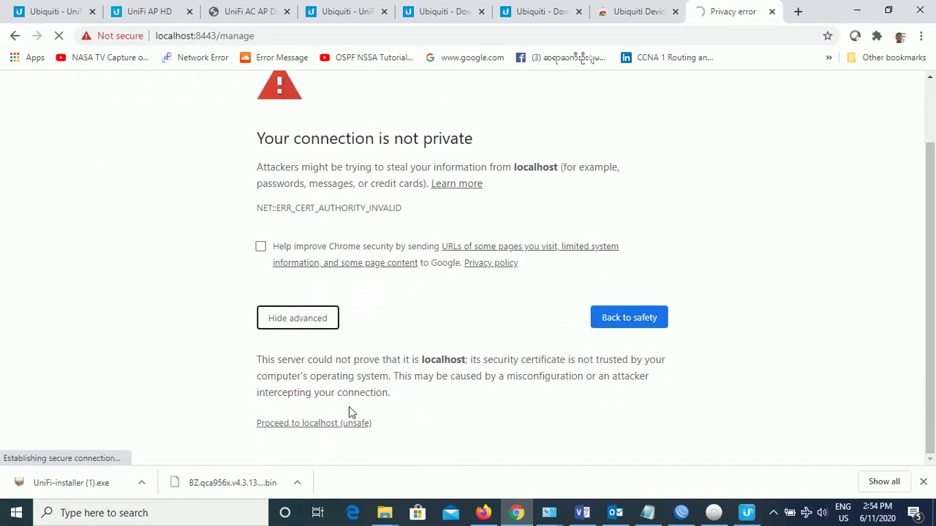
left_click(352, 424)
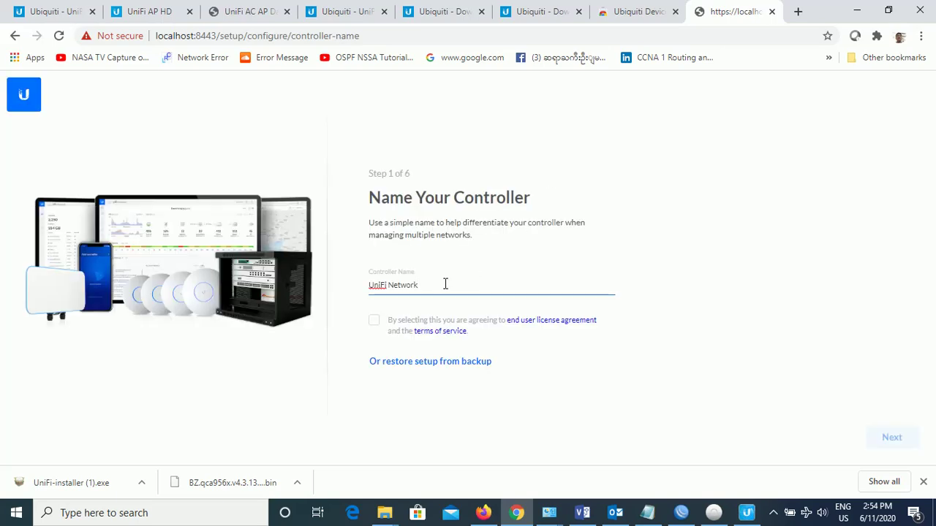
Rename the controller from 'UniFi Network' to 'SICTS Network', accept the licence terms, and continue
triple_click(441, 284)
type("SICTS")
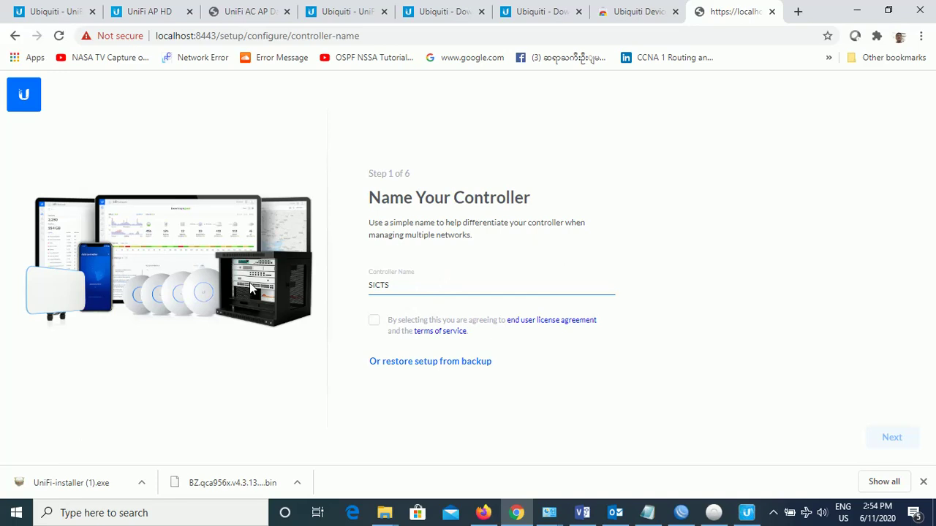
type(" Network")
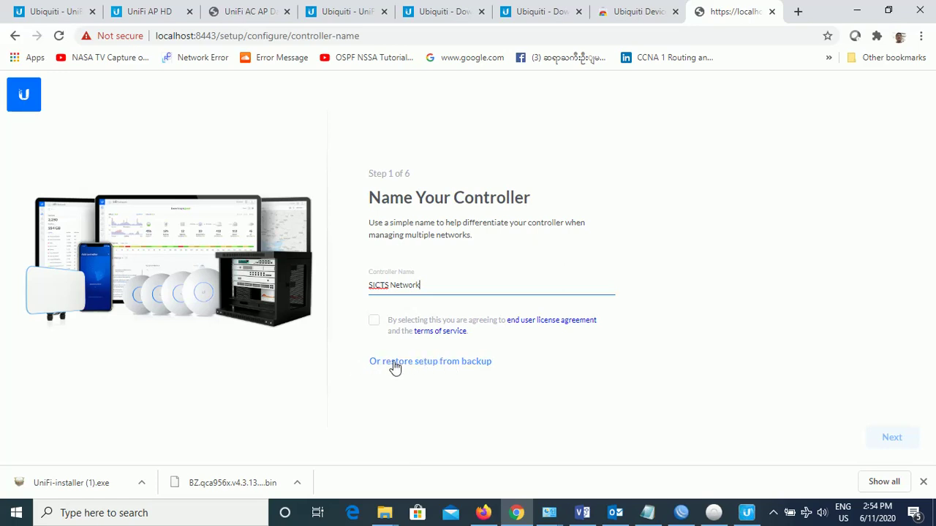
left_click(376, 325)
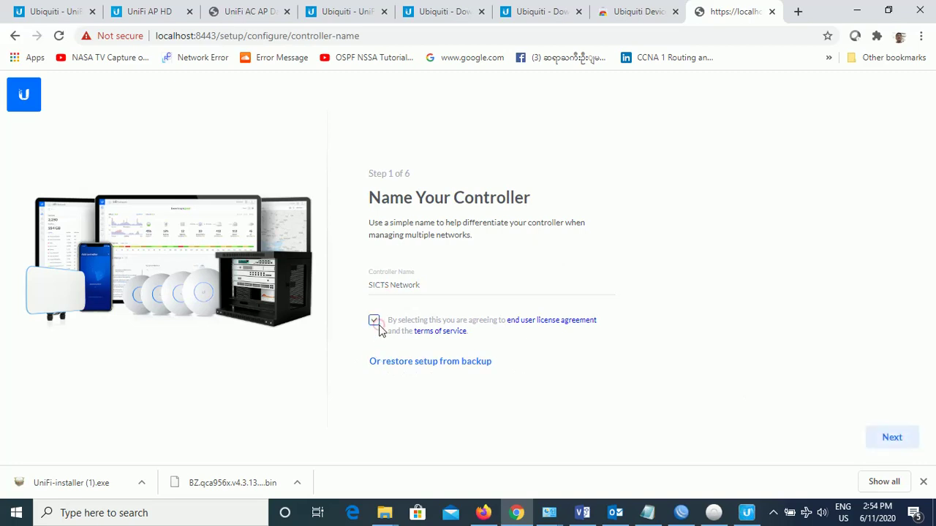
left_click(912, 441)
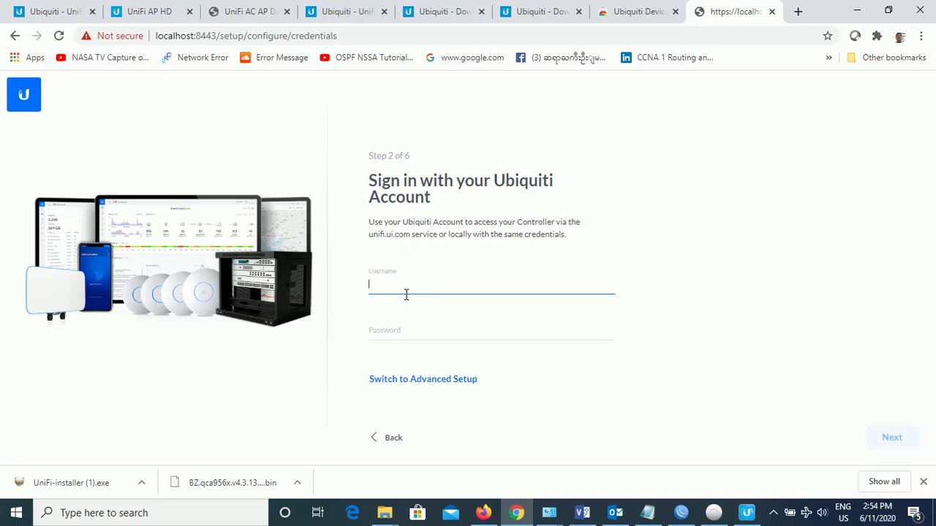
Switch to advanced setup and turn off remote access and Ubiquiti-account local access
left_click(418, 389)
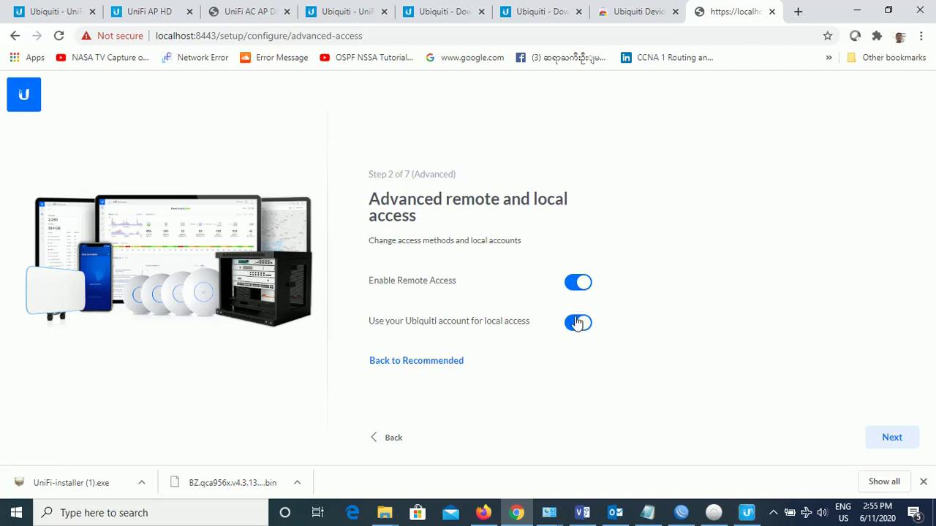
left_click(578, 282)
left_click(579, 349)
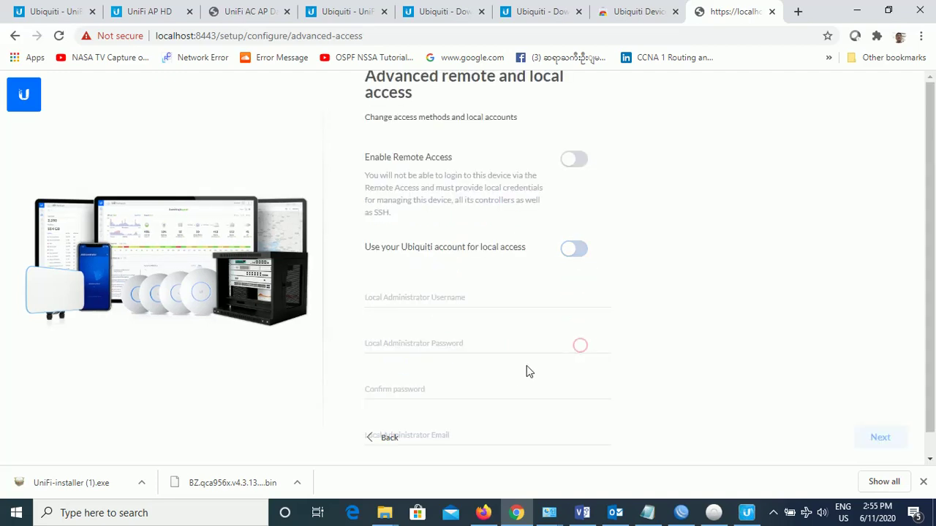
Enter 'admin' as the local administrator username, then start a search in a new tab
left_click(411, 296)
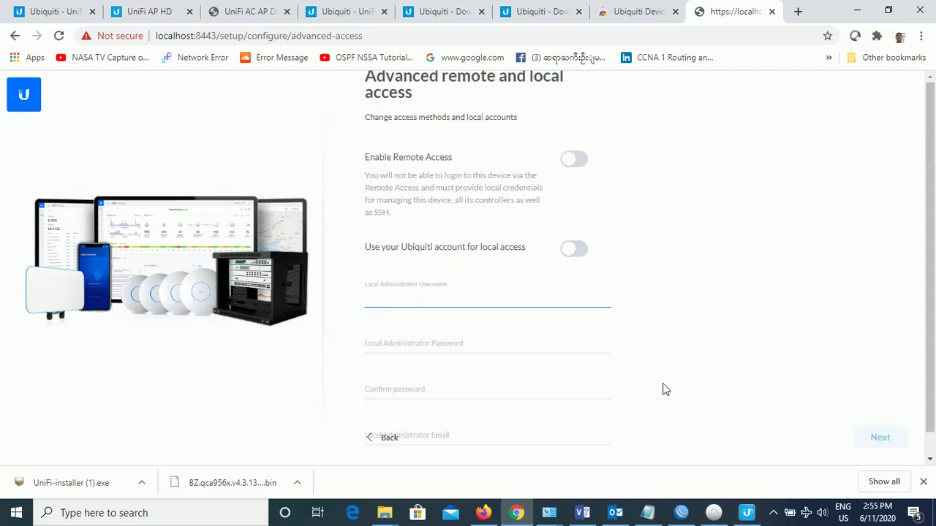
type("admin")
key("Tab")
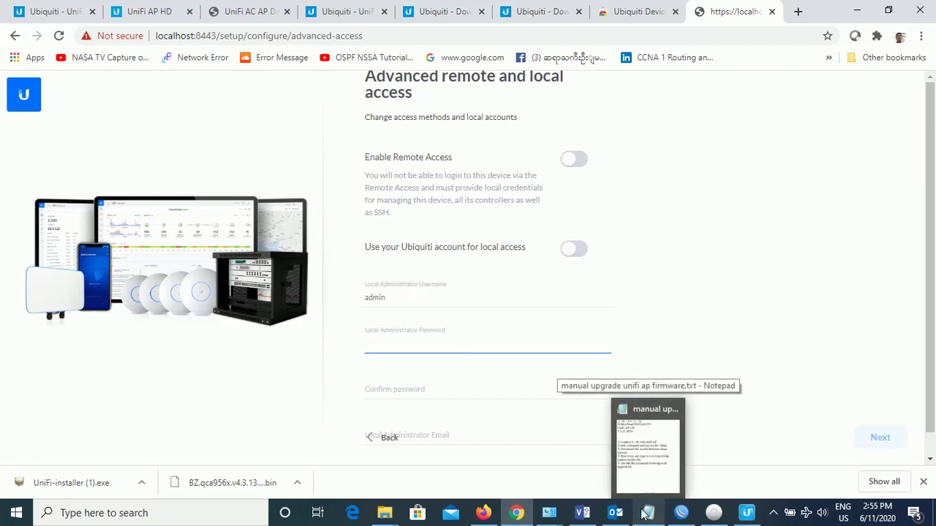
left_click(797, 11)
type("p")
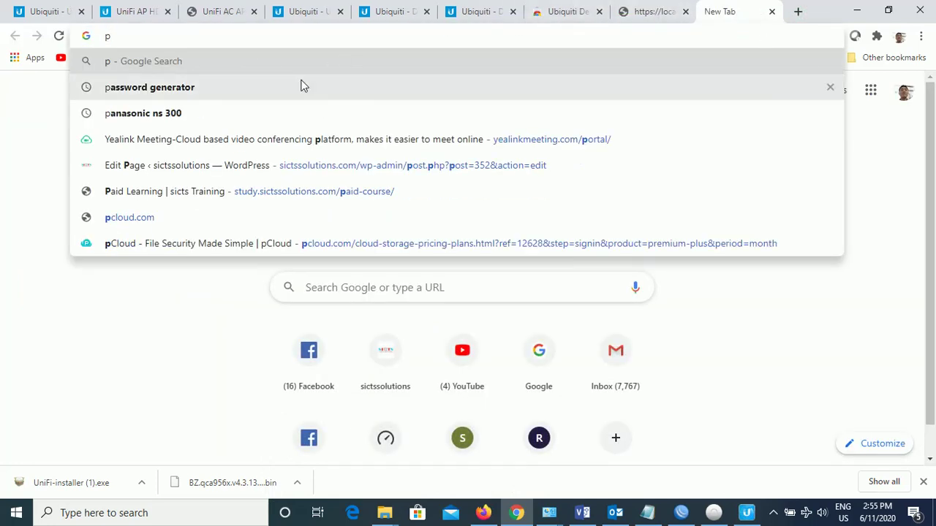
Open the 1Password password generator and select a 10-character generated password
left_click(299, 86)
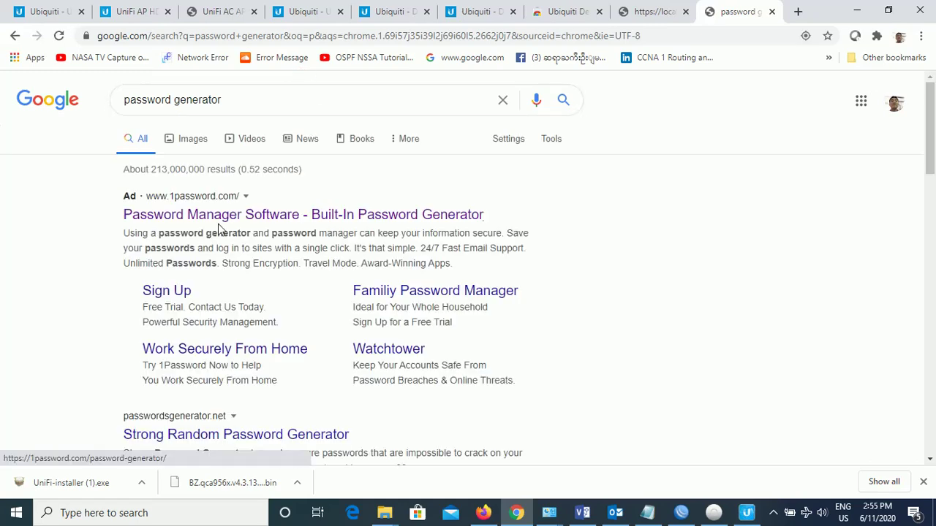
left_click(217, 220)
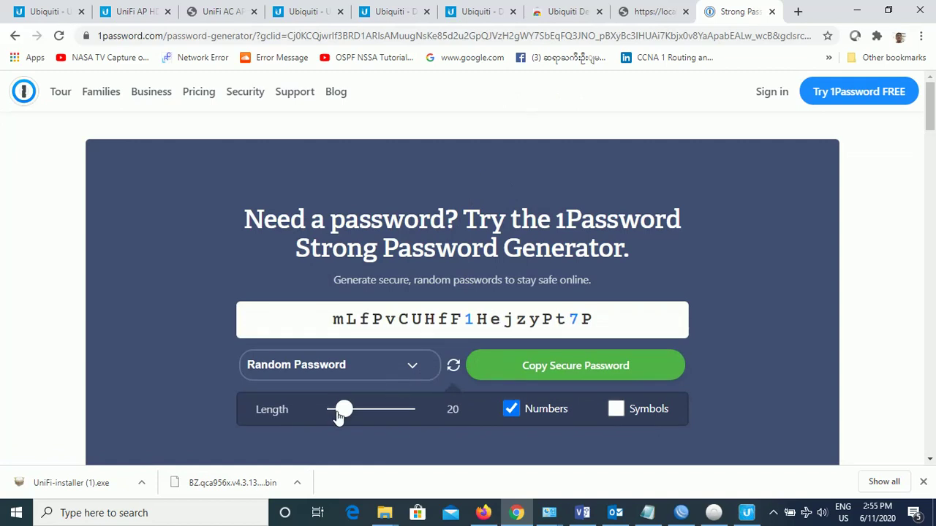
left_click_drag(342, 411, 336, 414)
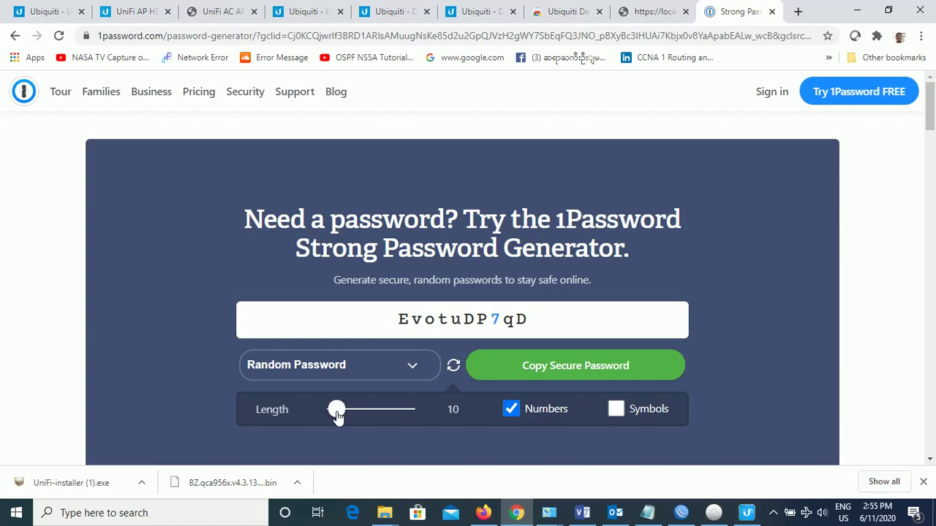
left_click_drag(536, 328, 374, 328)
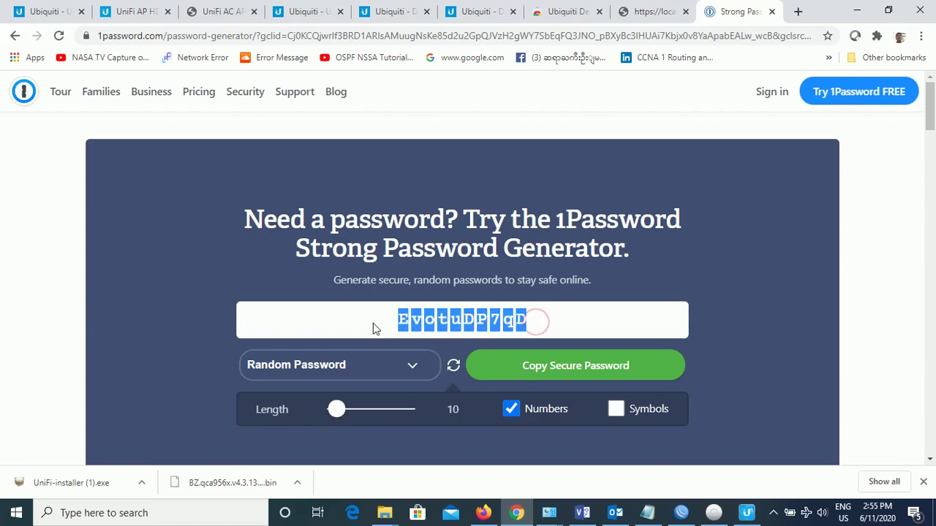
Select the saved password in the Notepad notes, then return to the UniFi access setup tab
left_click(647, 513)
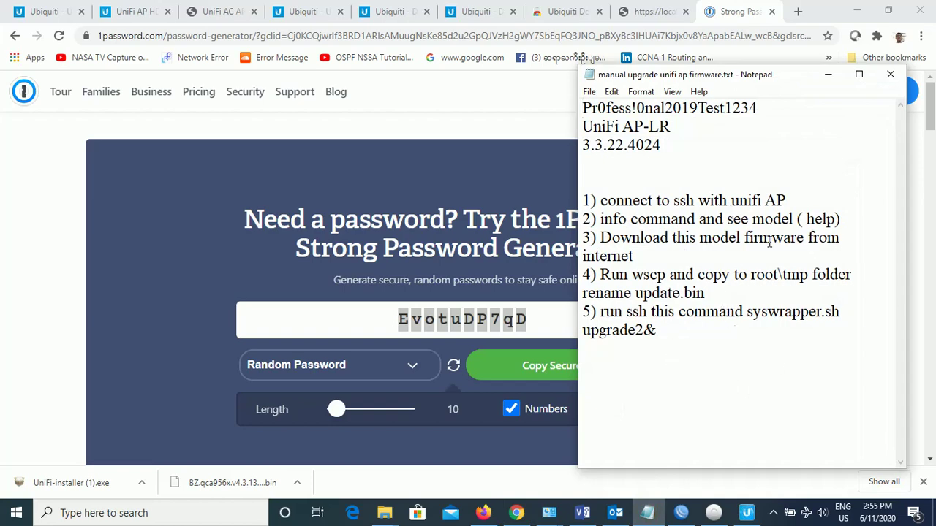
left_click(674, 326)
left_click_drag(764, 109, 581, 105)
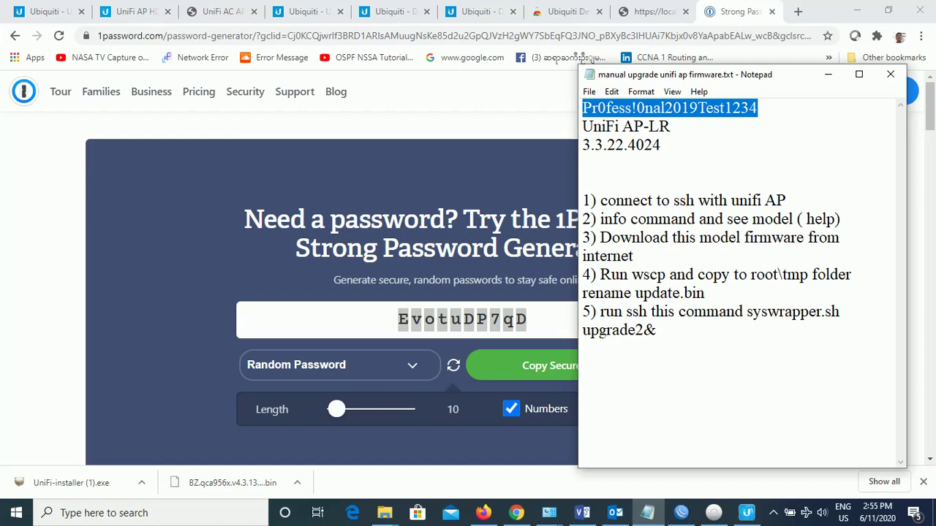
left_click(830, 75)
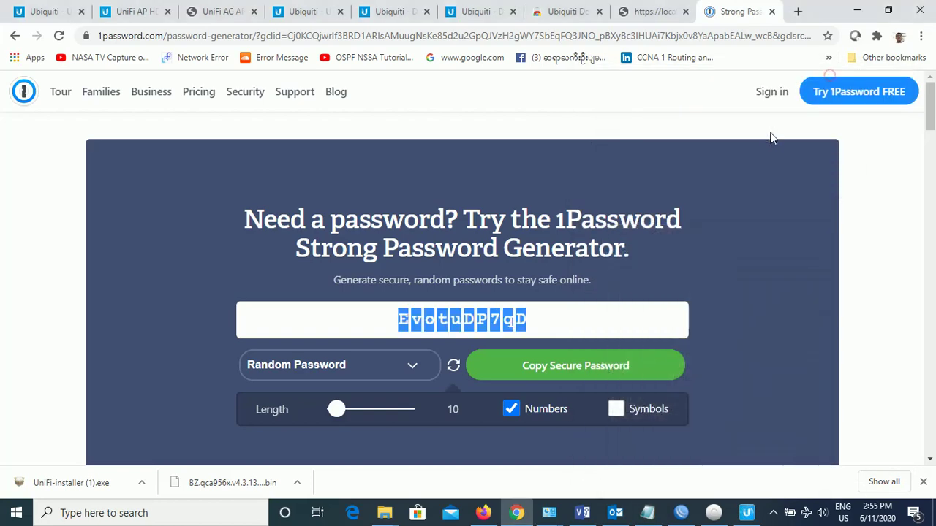
left_click(657, 11)
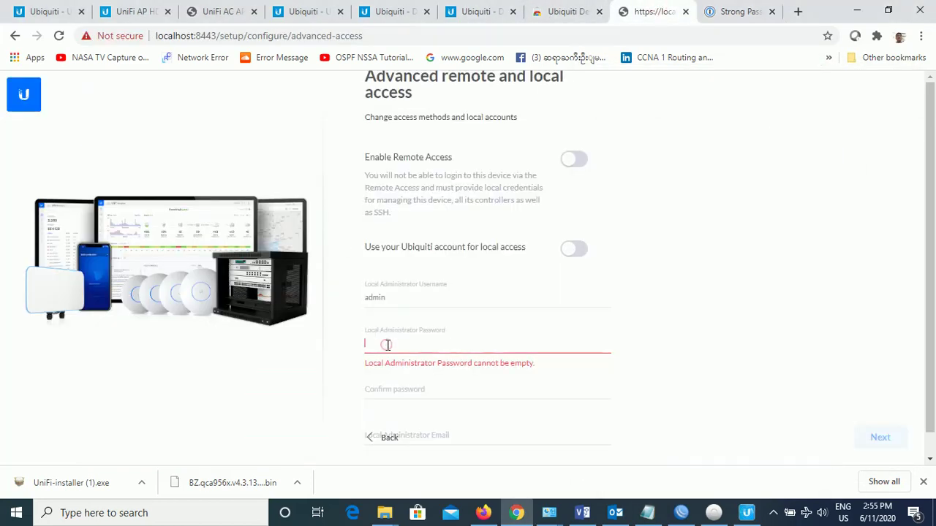
Paste the generated password into the Local Administrator Password and Confirm Password fields
key("ctrl+v")
left_click(397, 390)
key("ctrl+v")
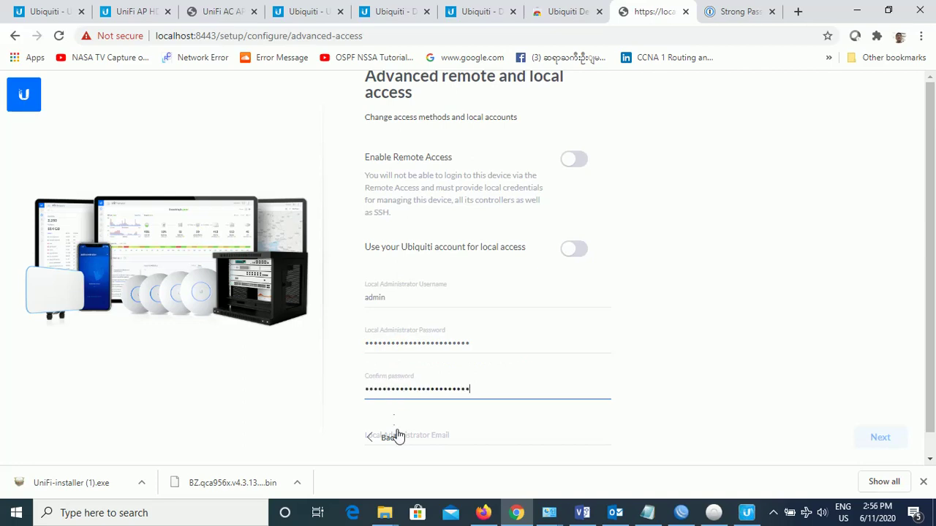
left_click(396, 436)
left_click(877, 439)
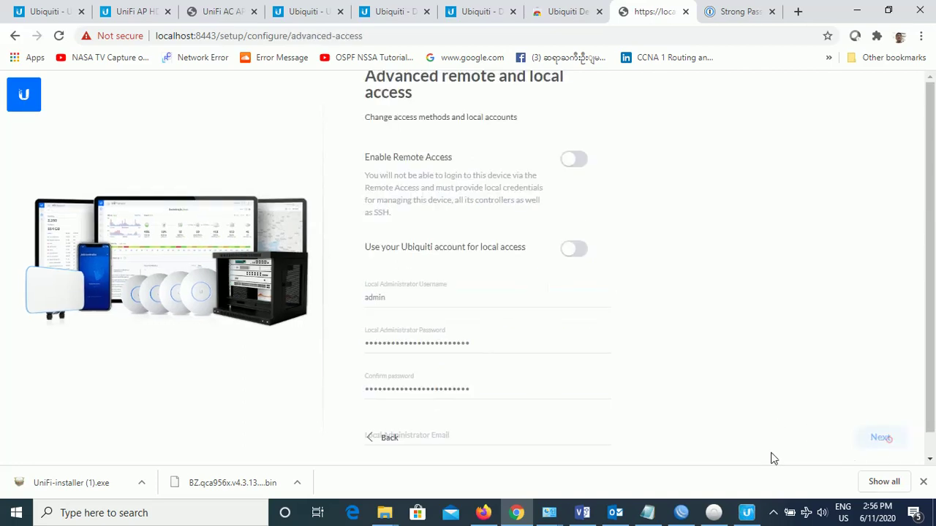
scroll(512, 415, "down", 1)
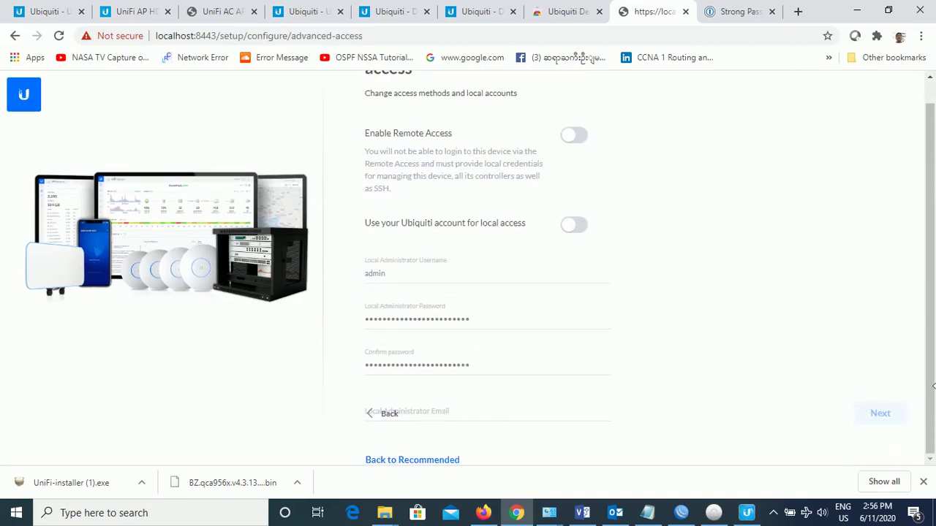
left_click(442, 417)
left_click(930, 410)
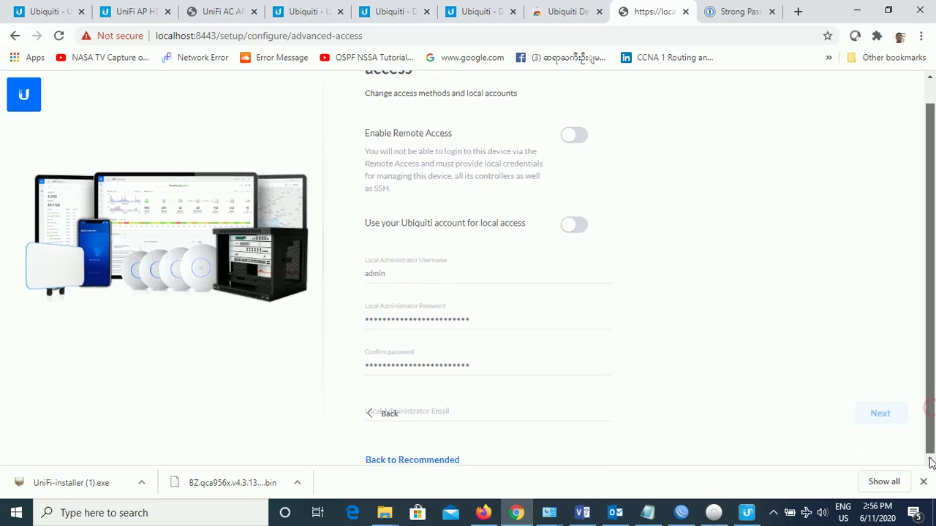
left_click(522, 415)
left_click(461, 416)
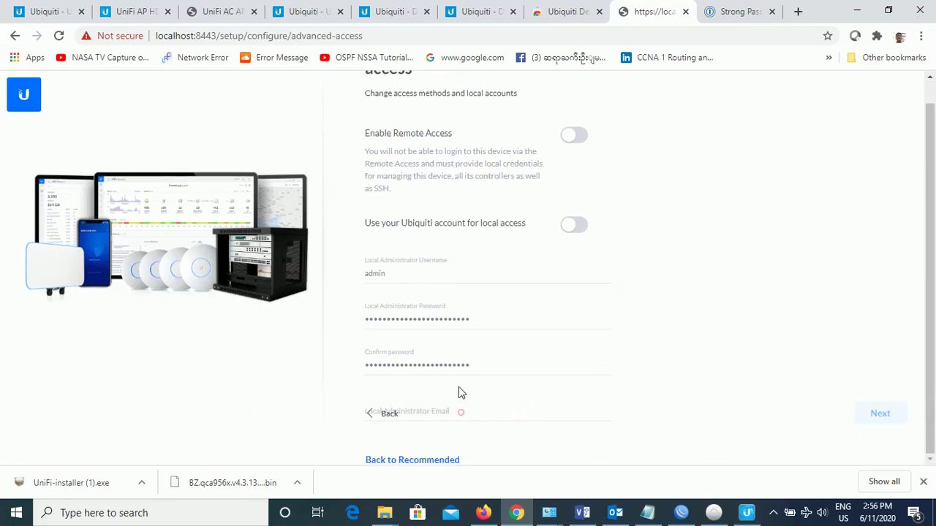
left_click(462, 356)
left_click(459, 409)
left_click(495, 364)
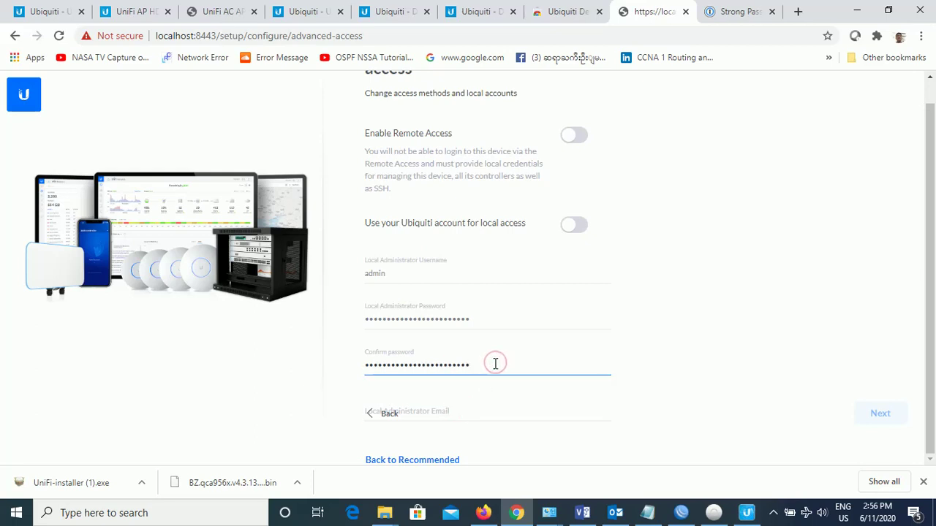
Enter the administrator's e-mail address and continue to UniFi Network Setup
key("Tab")
type("adm")
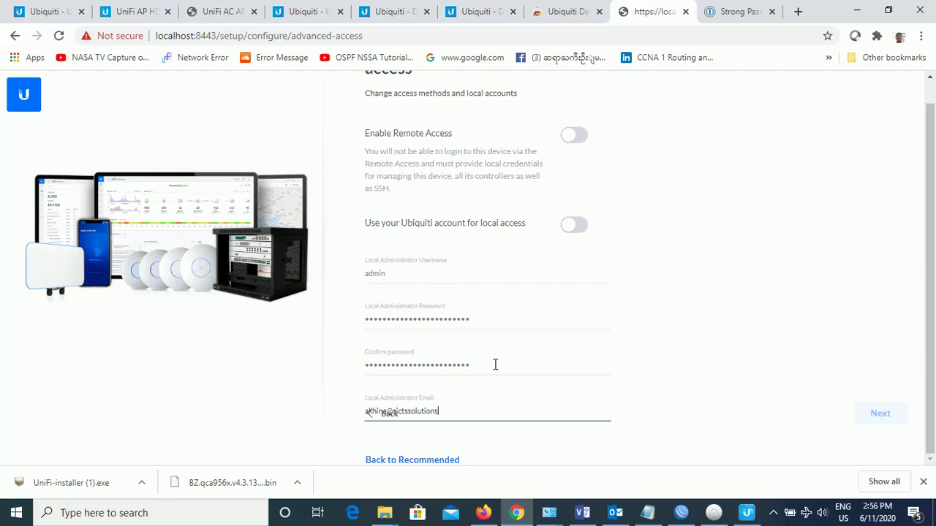
type(".com")
left_click(880, 414)
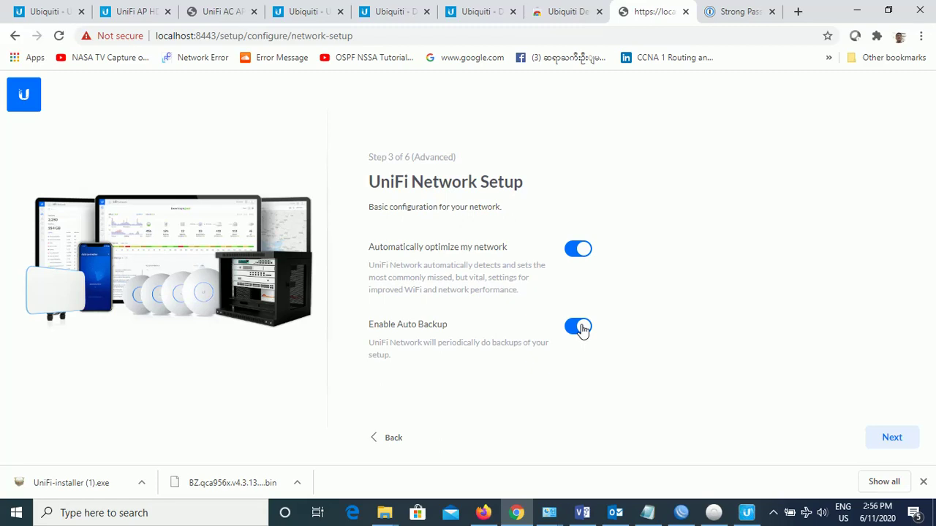
Advance to Devices Setup, which lists no devices, and show the password generator tab
left_click(891, 439)
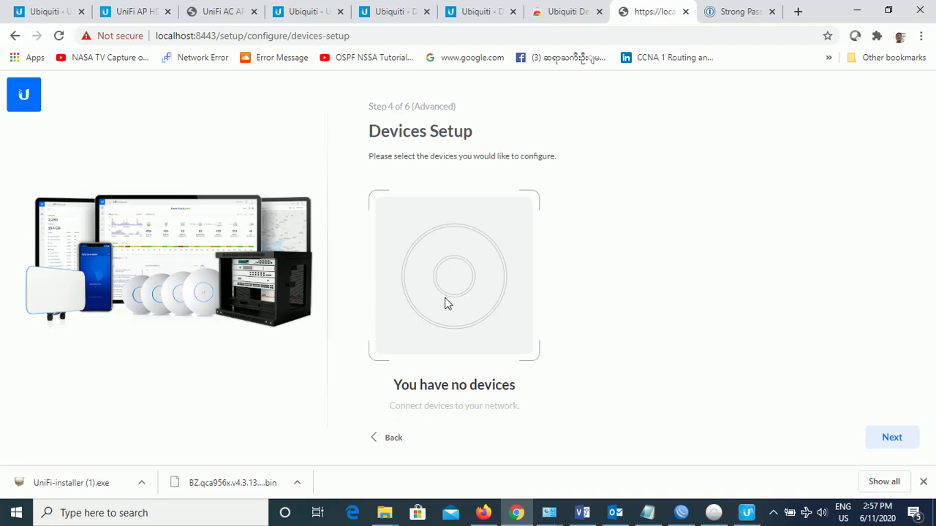
left_click(742, 12)
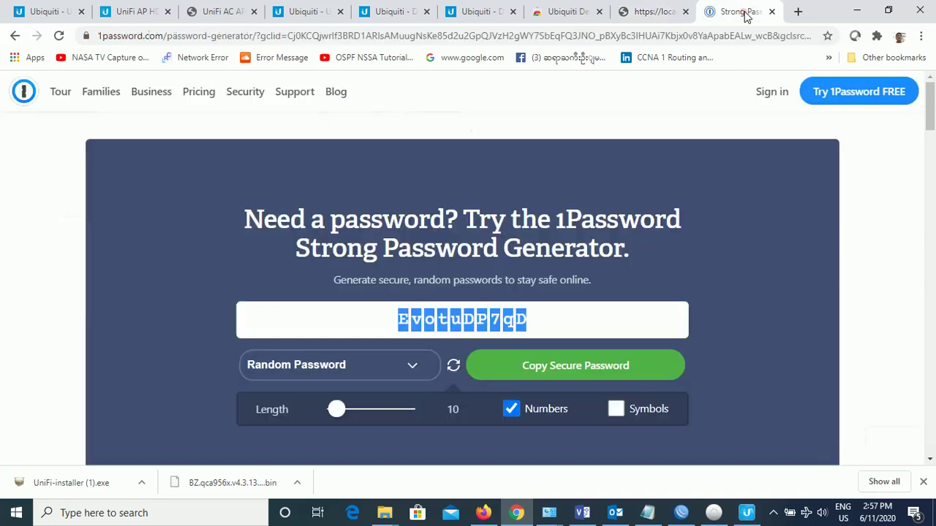
Launch the Ubiquiti Device Discovery Tool and scan UniFi family, finding the AP-LR at 192.168.88.253
left_click(565, 12)
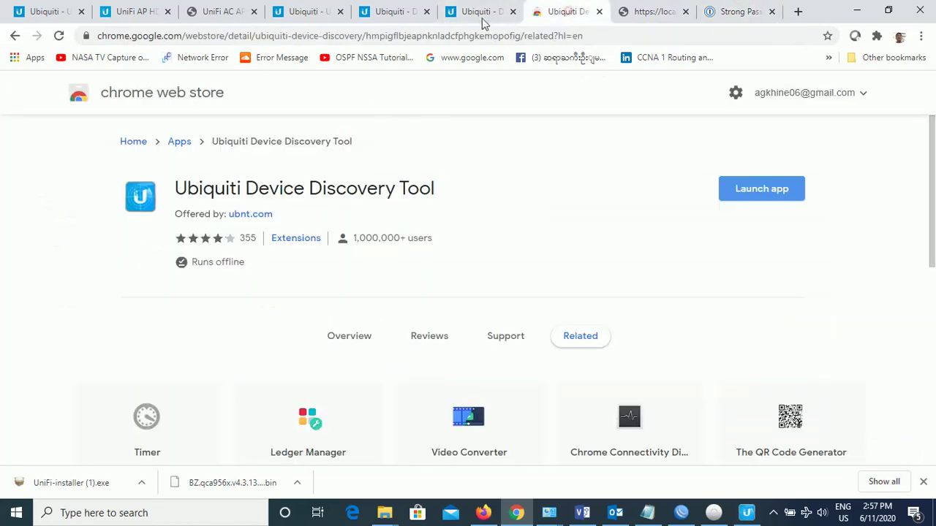
left_click(482, 14)
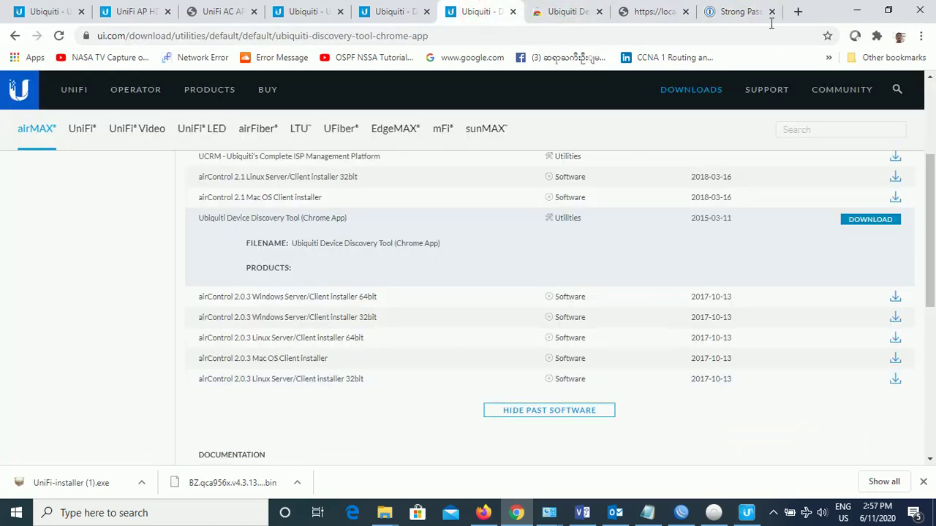
left_click(734, 12)
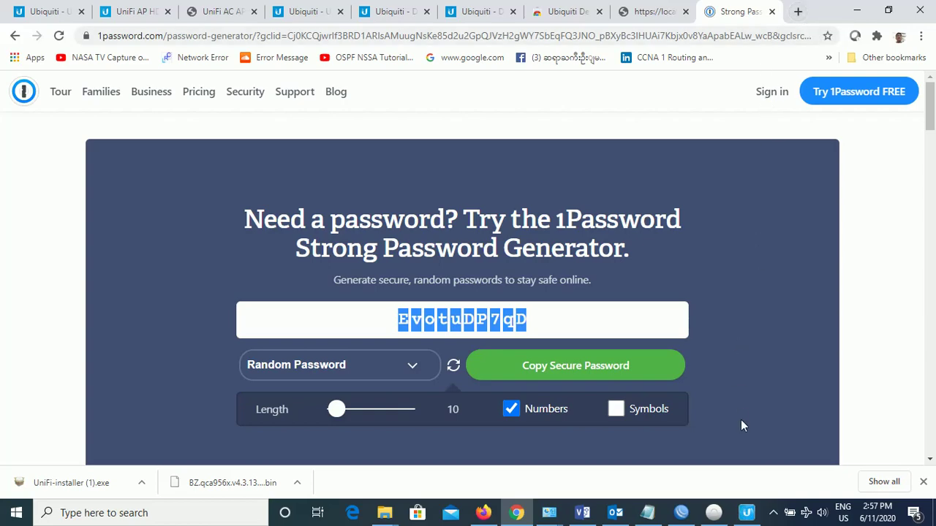
left_click(647, 13)
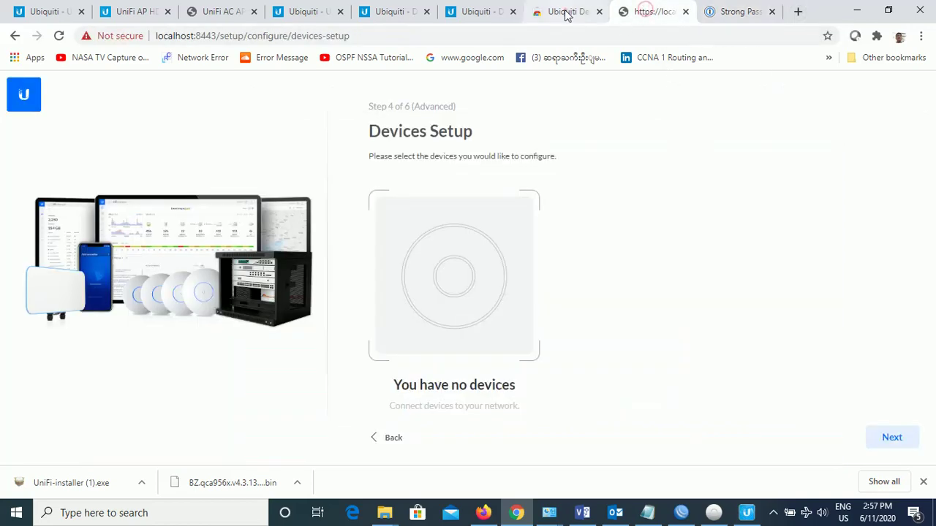
left_click(567, 12)
left_click(758, 193)
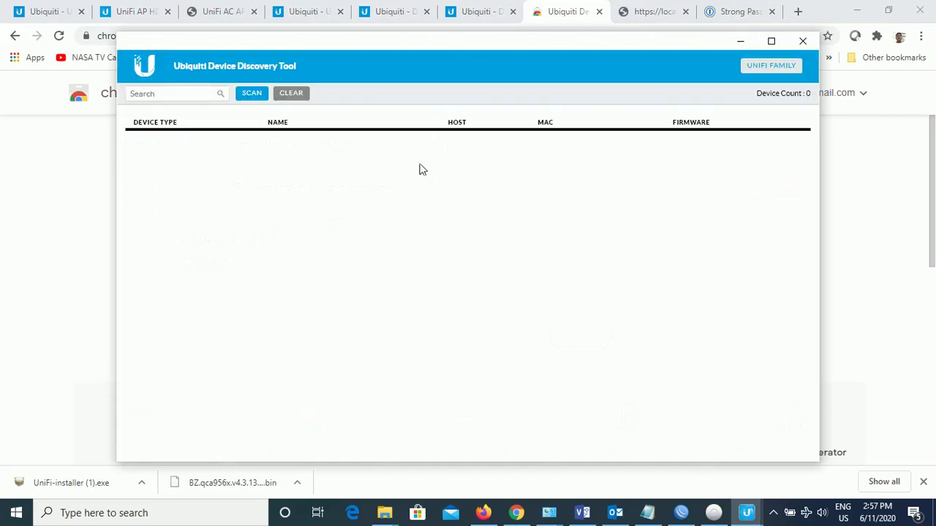
left_click(758, 73)
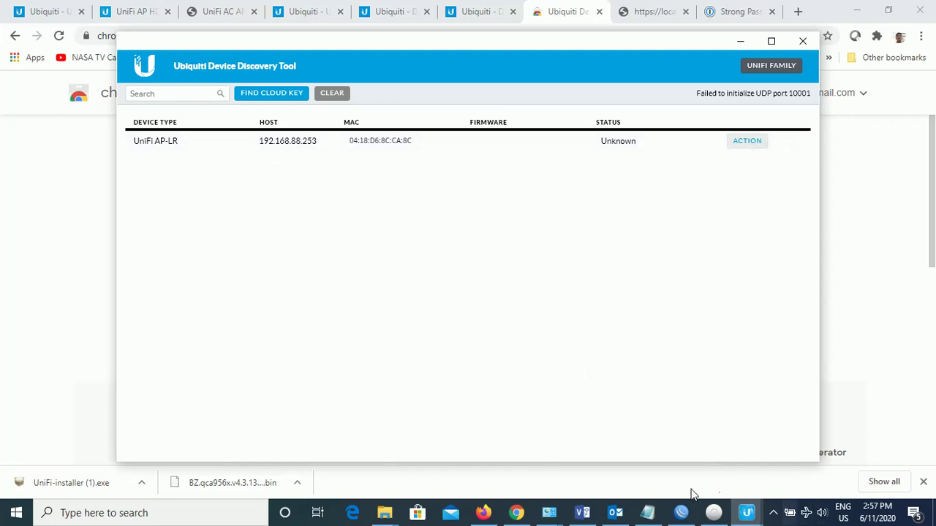
left_click(648, 512)
Mark the SSH step in the notes, then open PuTTY and enter host 192.168.88.253
left_click(621, 216)
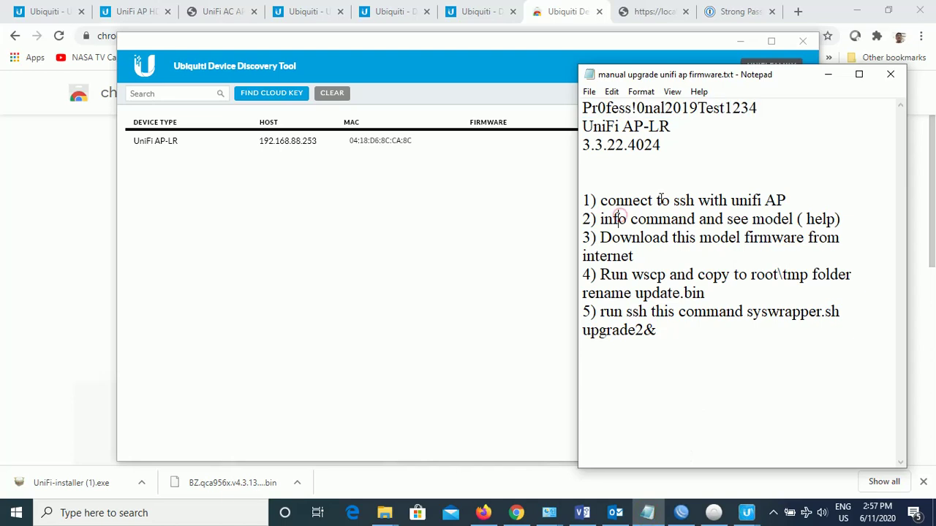
left_click_drag(656, 201, 760, 200)
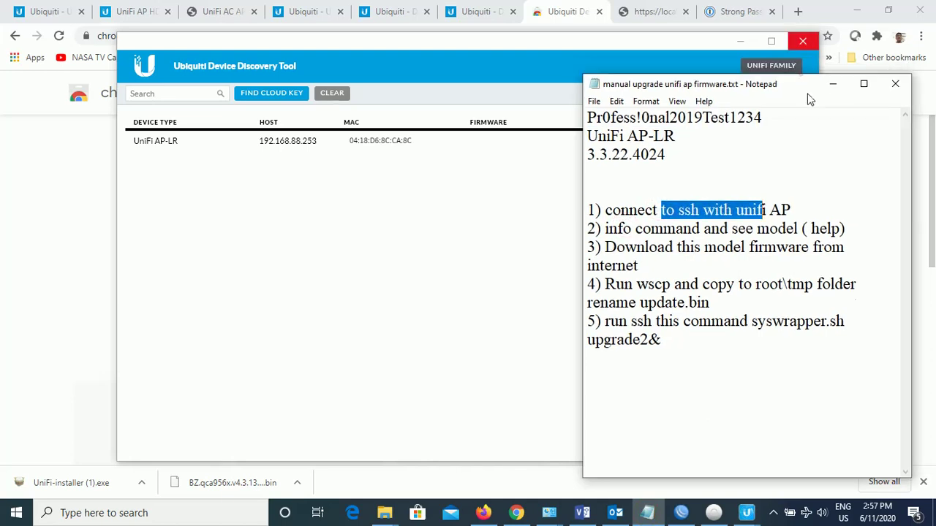
left_click(99, 515)
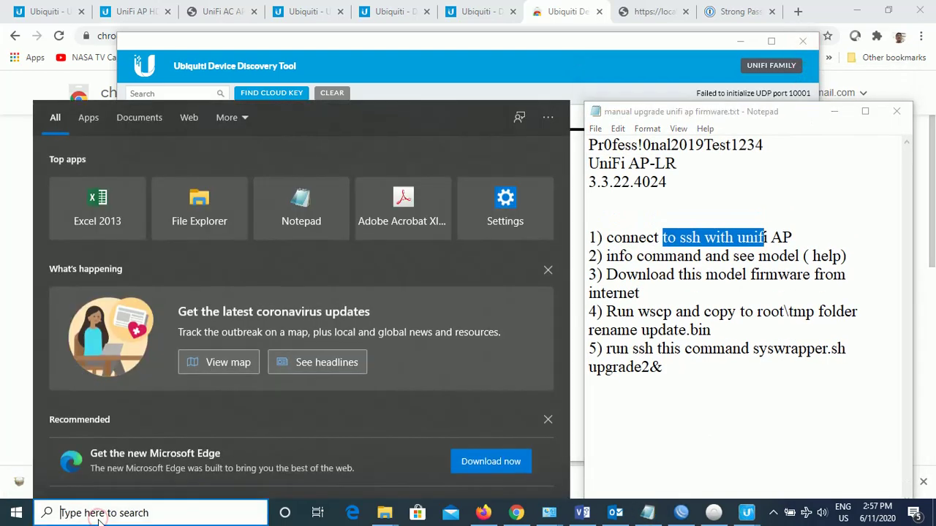
type("ssh")
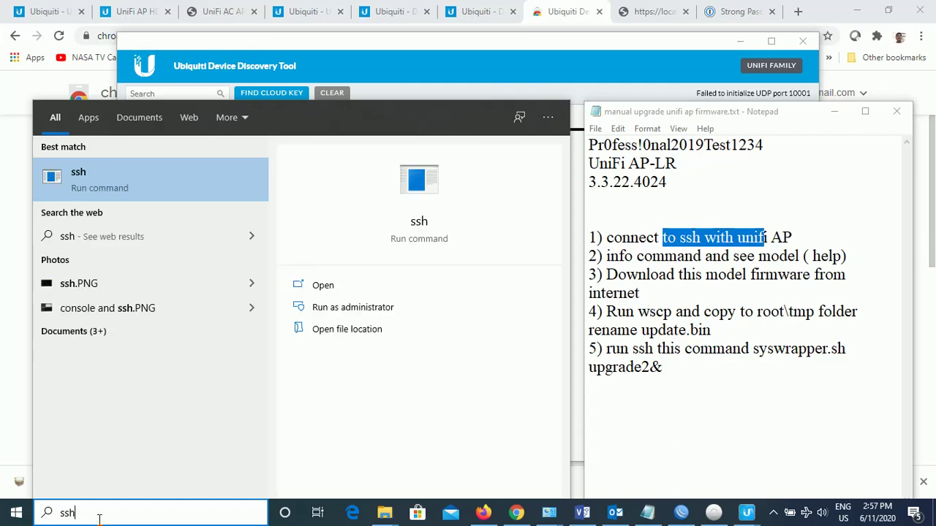
key("BackSpace")
key("BackSpace")
key("BackSpace")
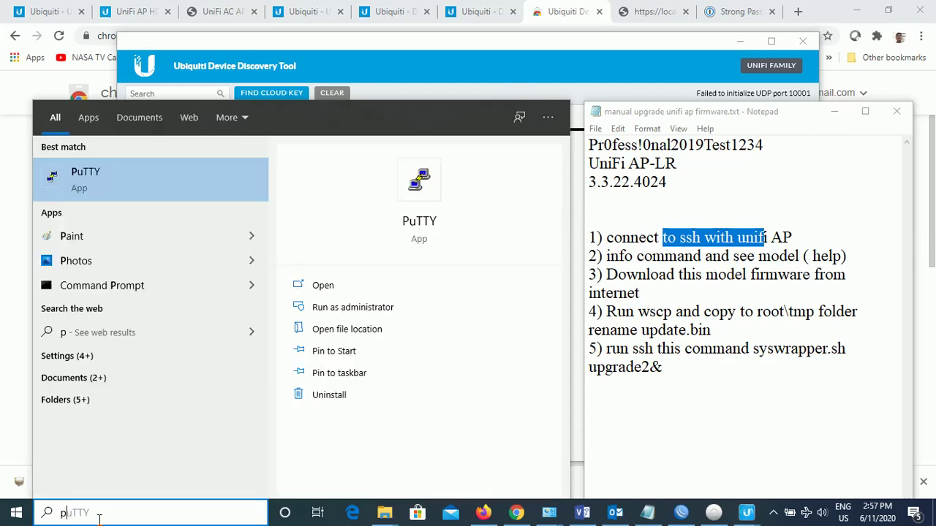
left_click(106, 185)
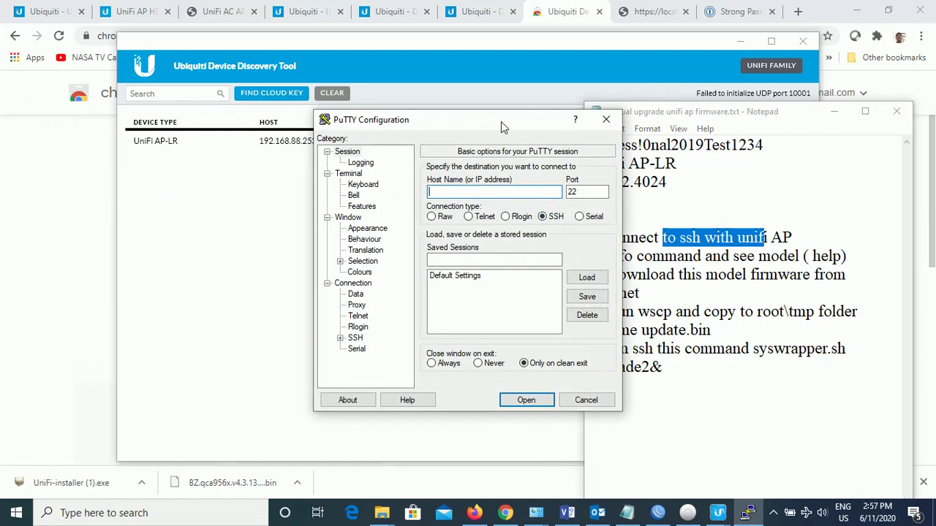
left_click_drag(500, 121, 441, 254)
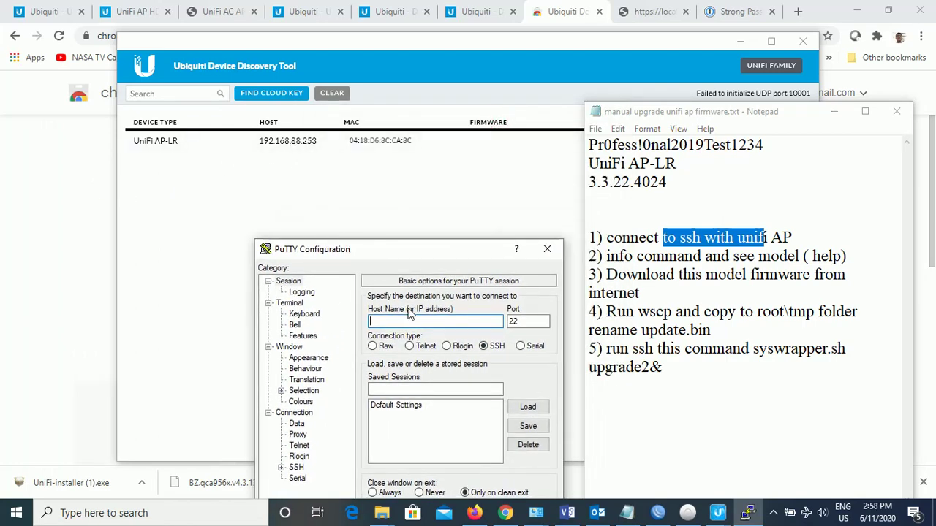
left_click(390, 321)
type("192.168.88.253")
left_click_drag(470, 250, 477, 174)
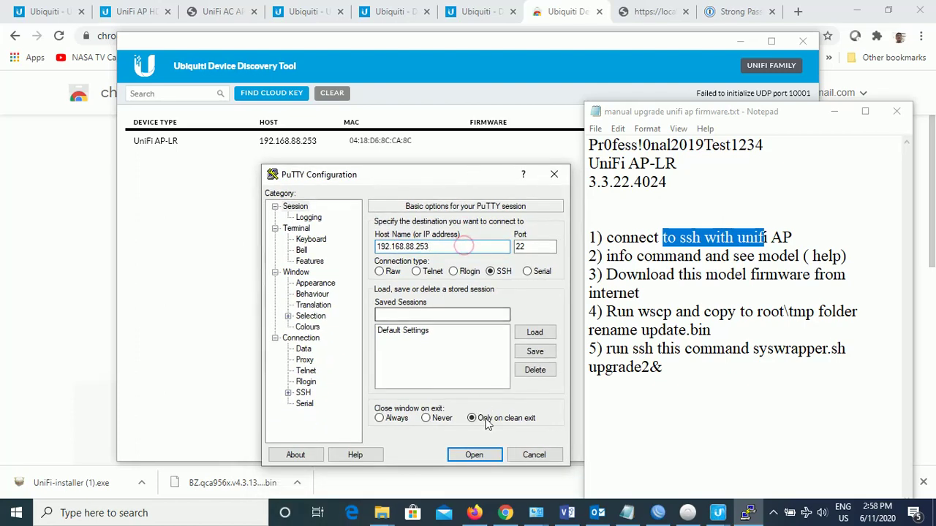
Open the SSH session to the AP and log in as ubnt
left_click(492, 456)
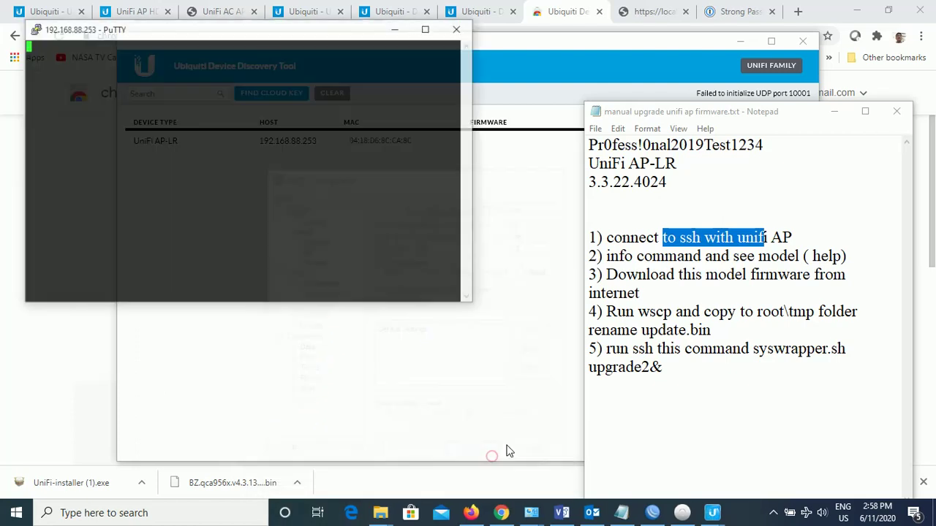
left_click_drag(293, 27, 494, 201)
type("ubnt")
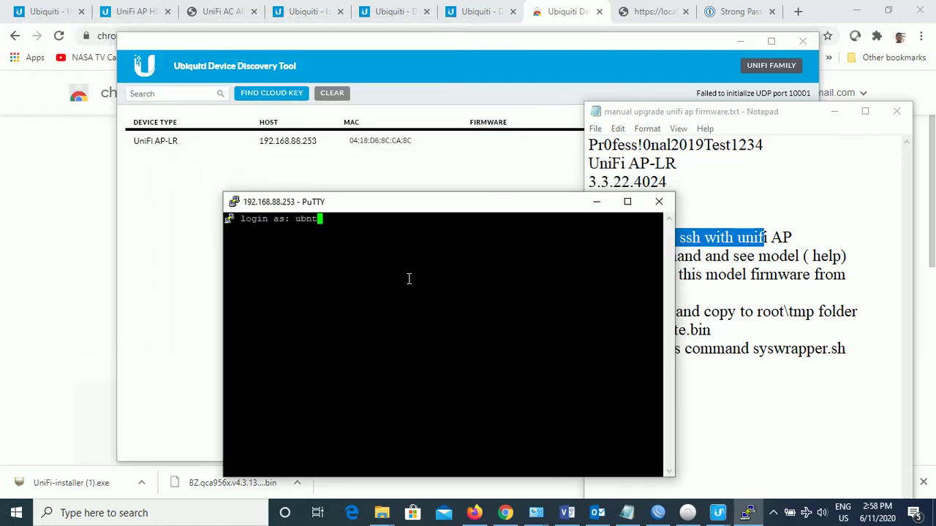
key("Return")
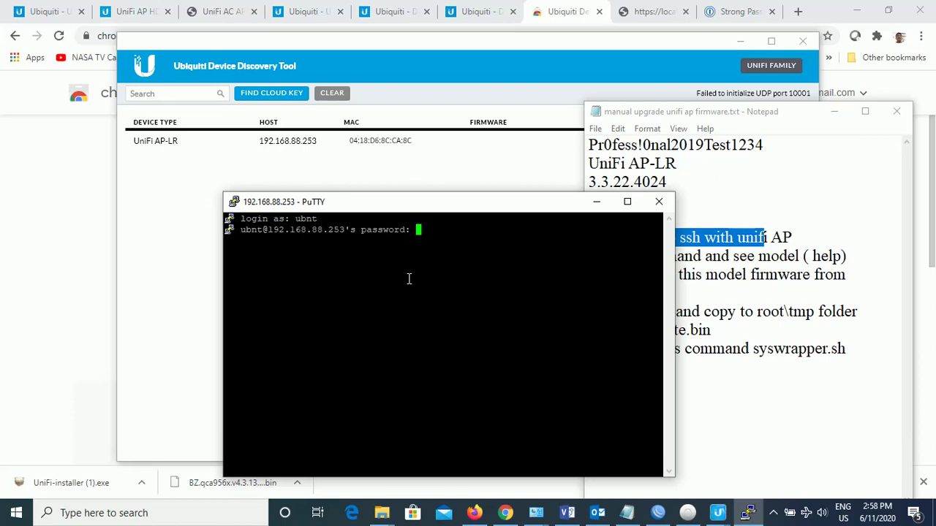
key("Return")
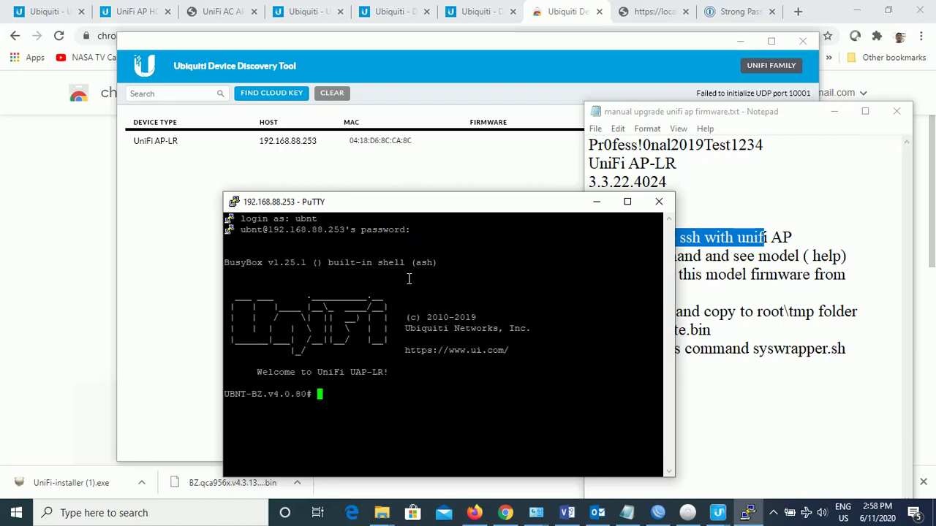